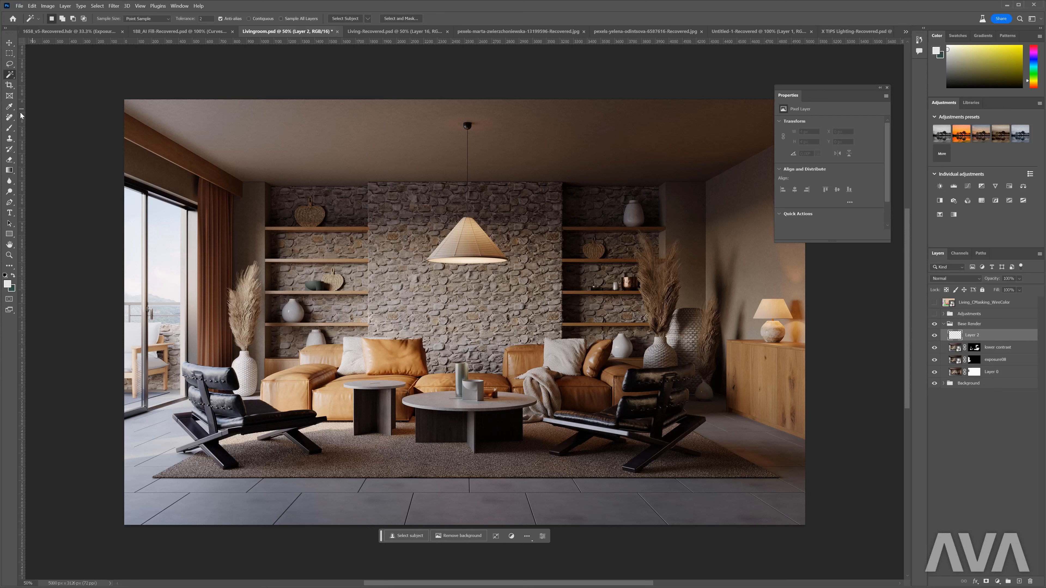
- Remove a small patch on the floor tiles near the image's lower-right corner with the Remove Tool
left_click_drag(12, 118, 62, 117)
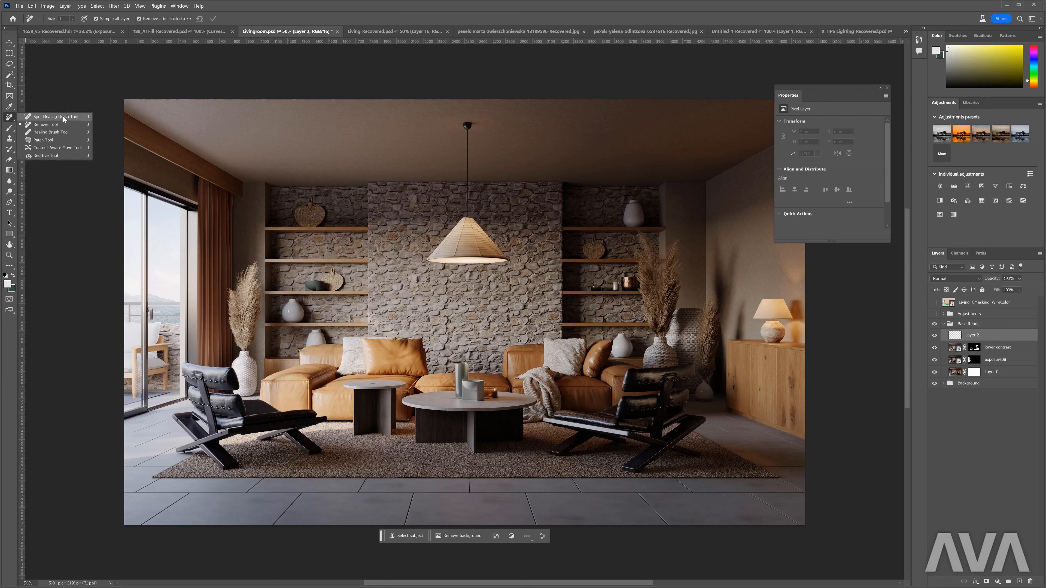
left_click(62, 125)
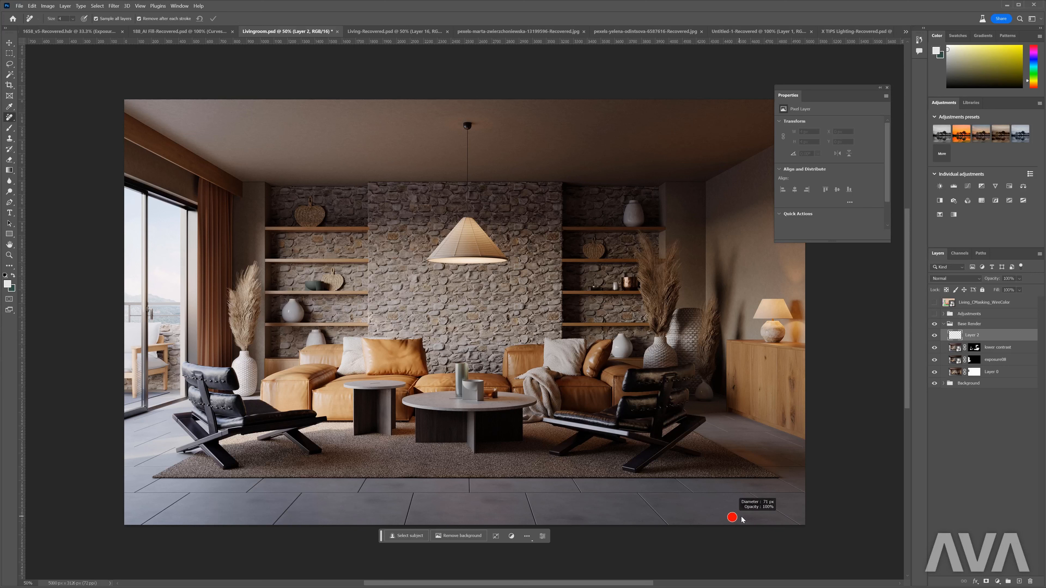
left_click_drag(744, 518, 764, 519)
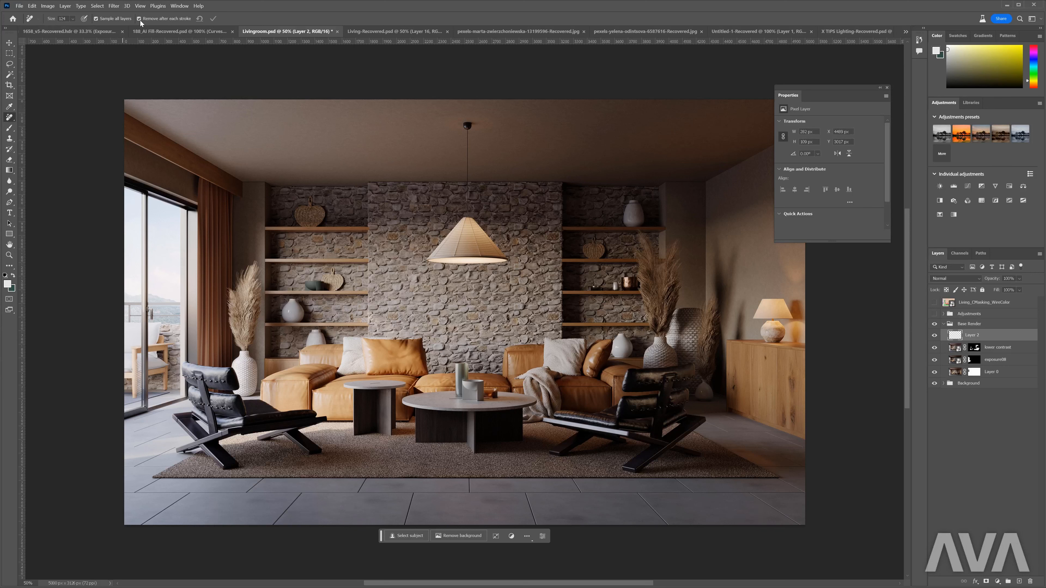
- With removal after each stroke off, paint over several floor-tile patches in front of the rug, apply the strokes together and check Layer 2's effect
left_click_drag(560, 517, 587, 518)
left_click_drag(482, 504, 514, 504)
mouse_move(362, 503)
left_mouse_down()
mouse_move(397, 503)
mouse_move(405, 486)
left_mouse_up()
left_click_drag(492, 486, 500, 486)
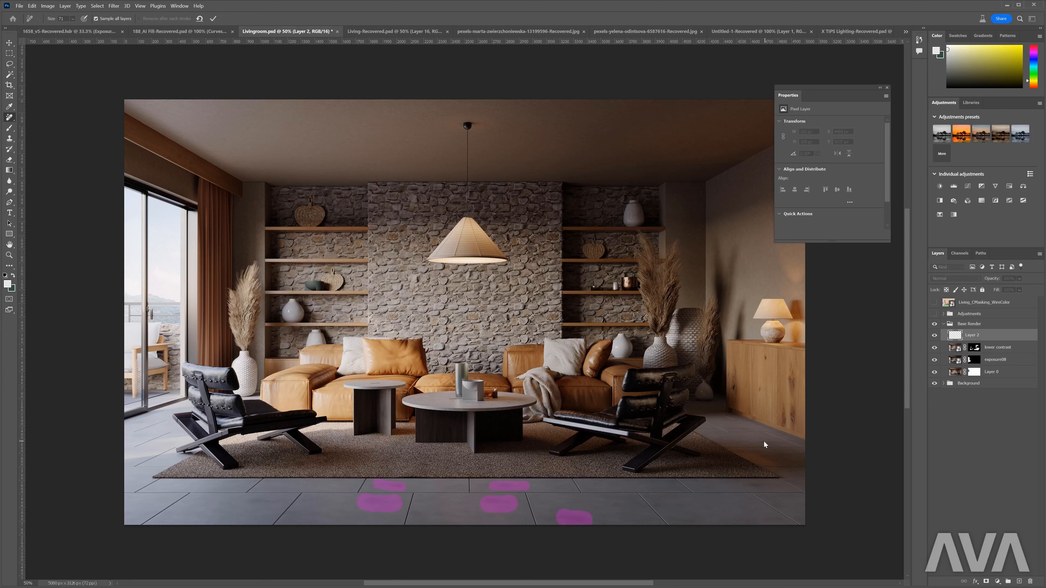
left_click_drag(752, 486, 771, 486)
left_click(214, 19)
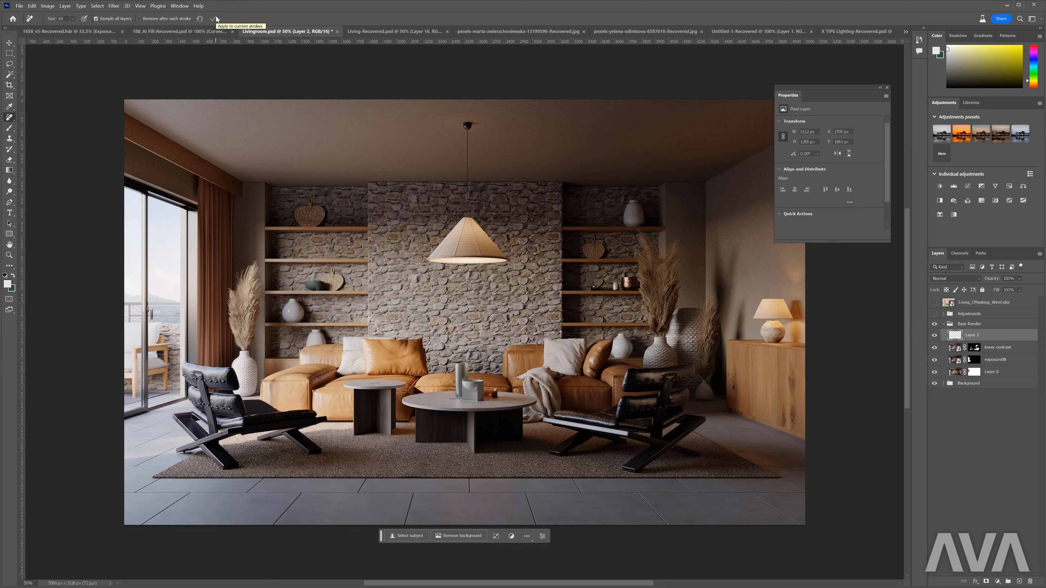
left_click(9, 42)
left_click(935, 336)
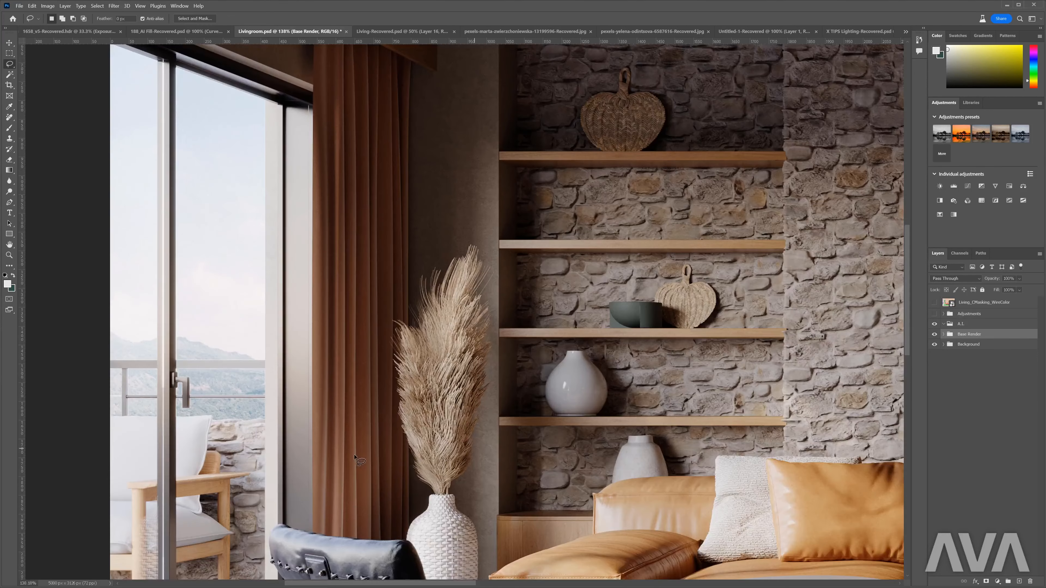
- Expand the Base Render group and compare the window area with the exposure08 layer hidden and shown
scroll(267, 410, "up", 5)
scroll(267, 410, "up", 3)
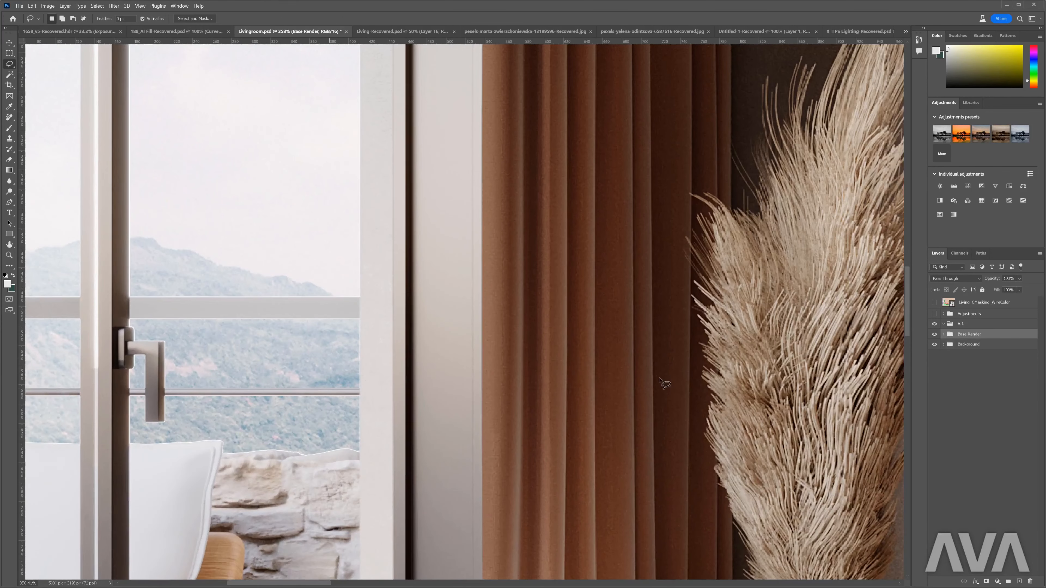
left_click(943, 334)
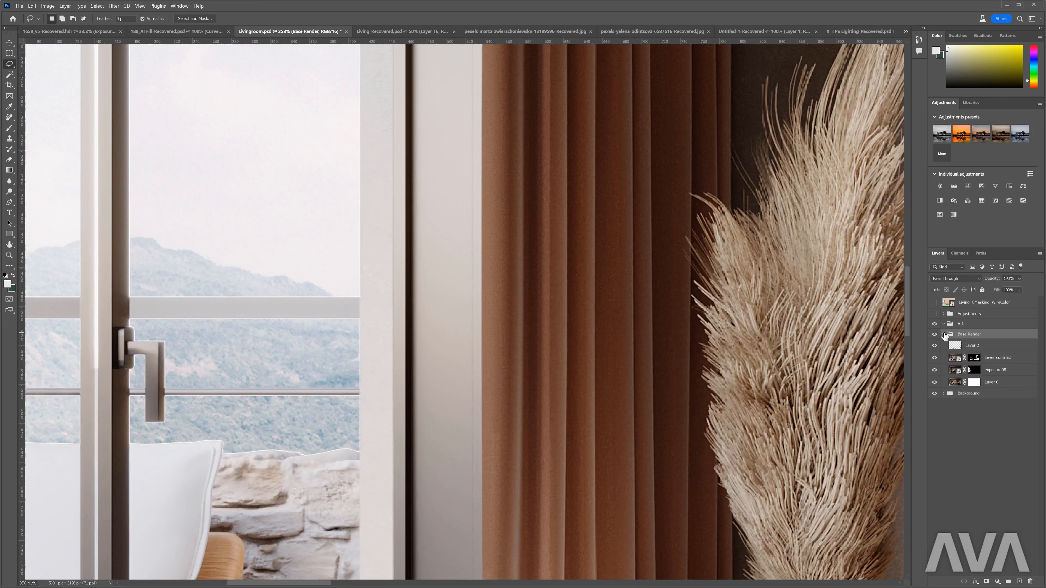
left_click(940, 370)
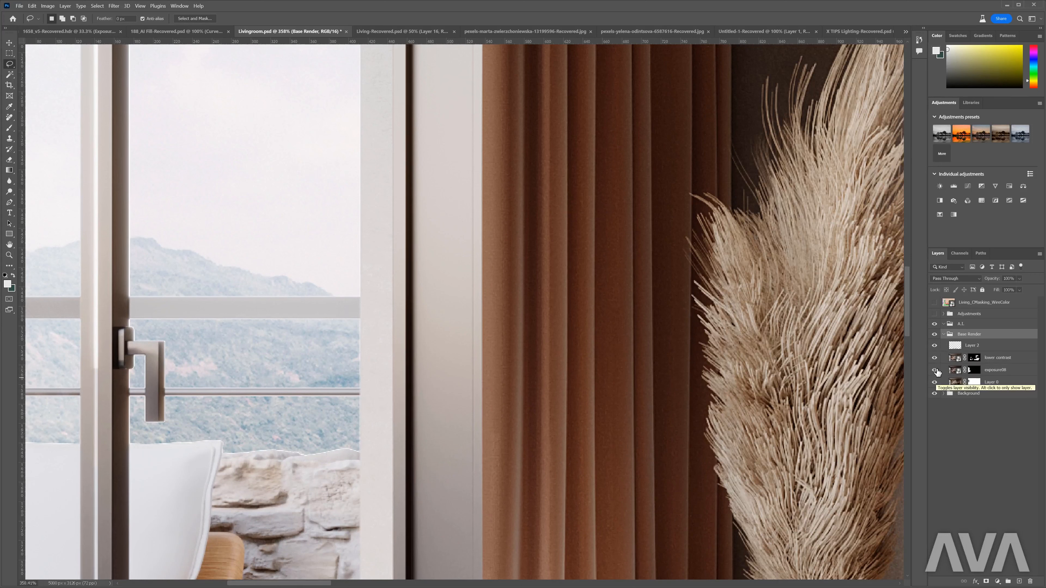
left_click(934, 370)
left_click(935, 370)
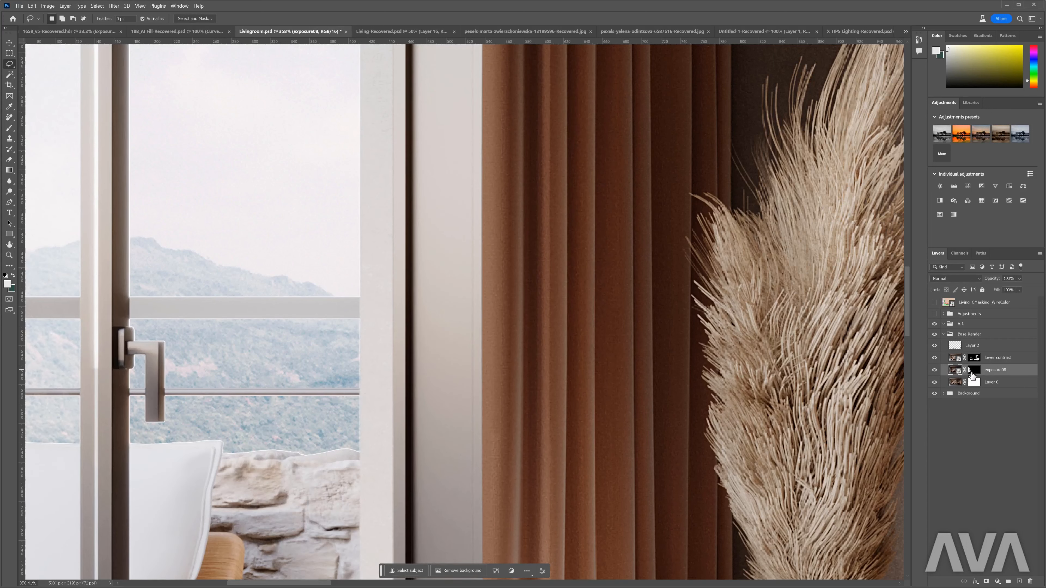
- Rasterize the exposure08 layer and defringe its edges with a width of 1 pixel
right_click(1010, 370)
left_click(1036, 188)
left_click(65, 6)
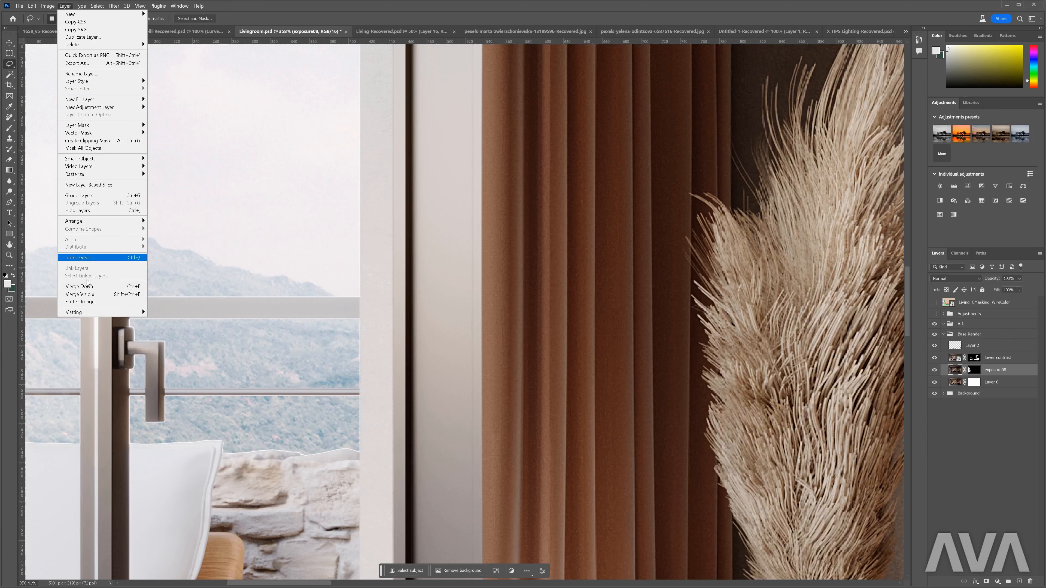
mouse_move(124, 313)
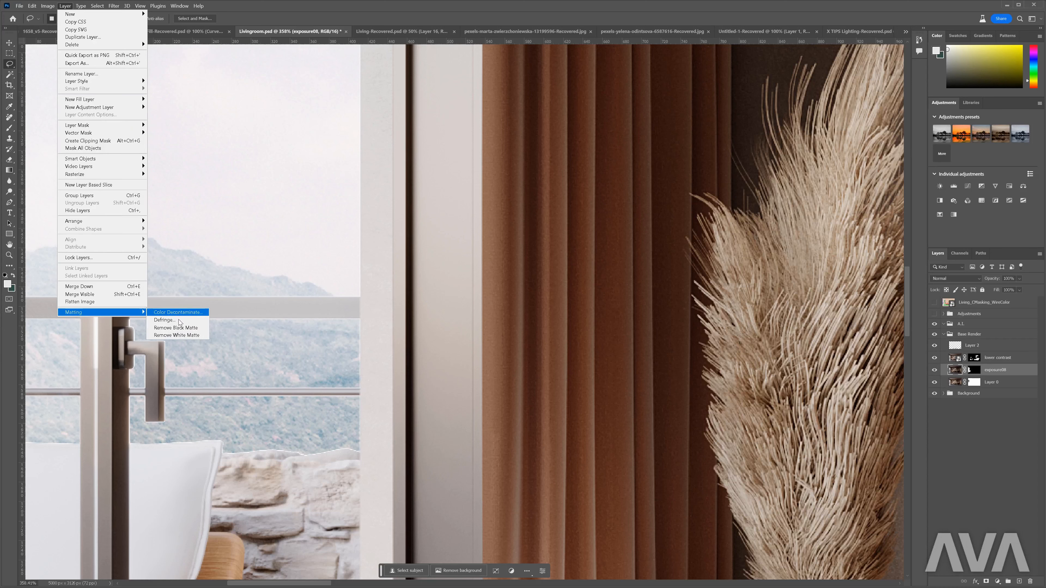
left_click(180, 320)
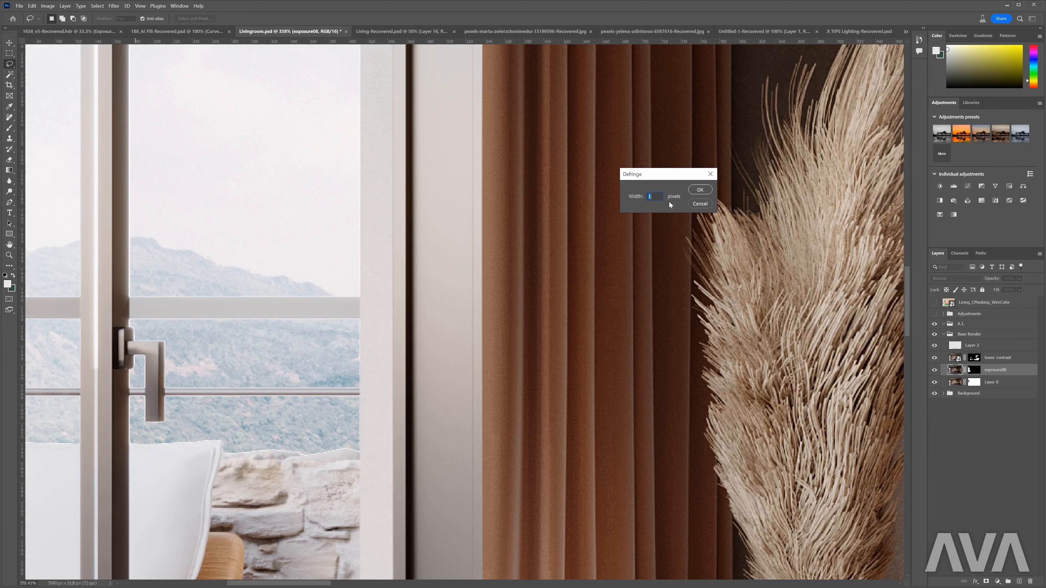
left_click(699, 190)
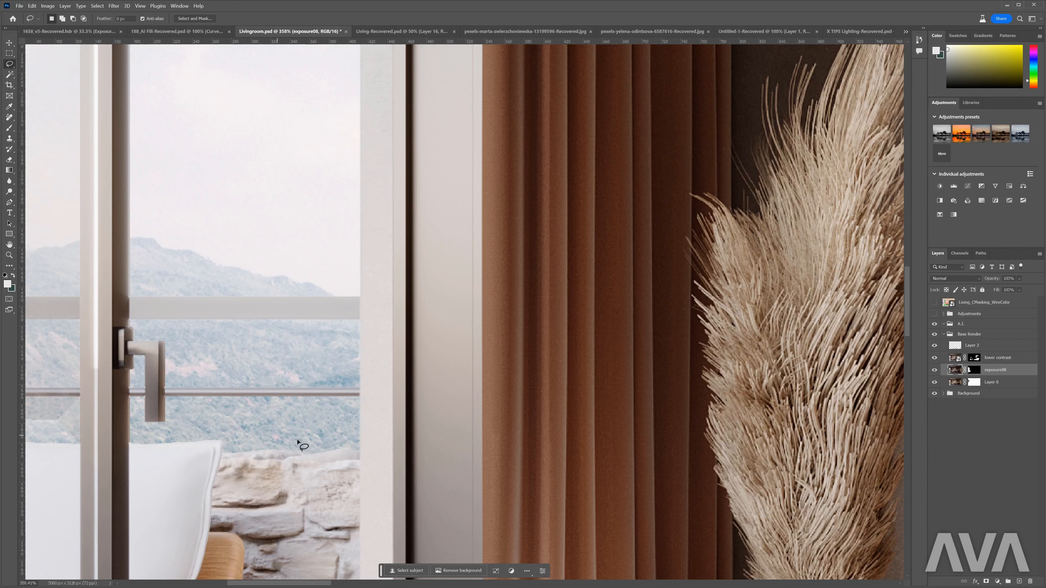
- Lasso a loose selection around the dried grass in the vase beside the curtain, down to the vase's neck
scroll(312, 436, "down", 2)
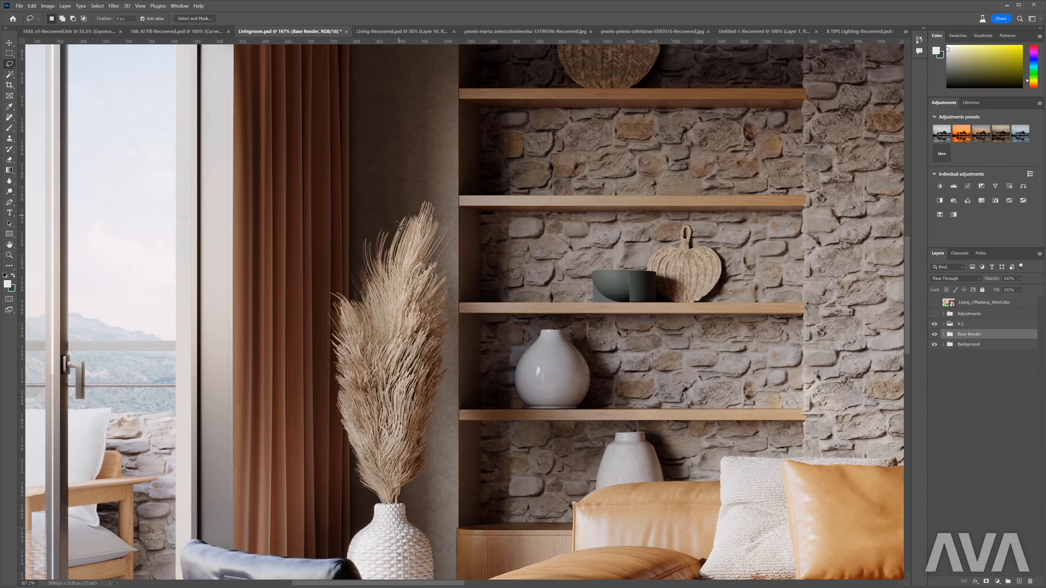
mouse_move(398, 216)
left_mouse_down()
mouse_move(364, 229)
mouse_move(342, 266)
mouse_move(347, 282)
mouse_move(326, 289)
mouse_move(319, 311)
mouse_move(332, 430)
mouse_move(357, 494)
mouse_move(394, 510)
left_mouse_up()
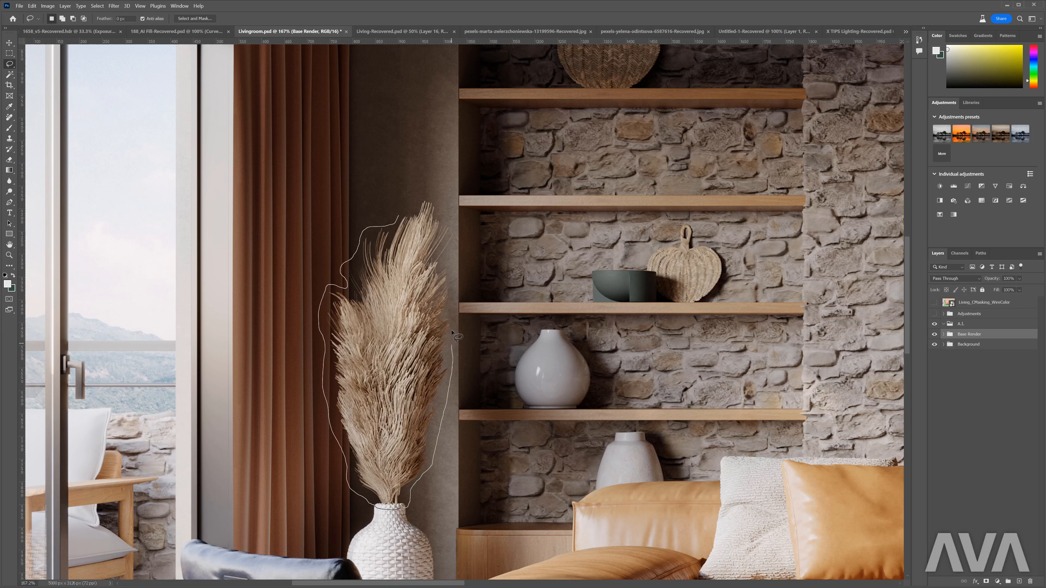
left_click_drag(455, 283, 459, 247)
left_click_drag(415, 197, 398, 216)
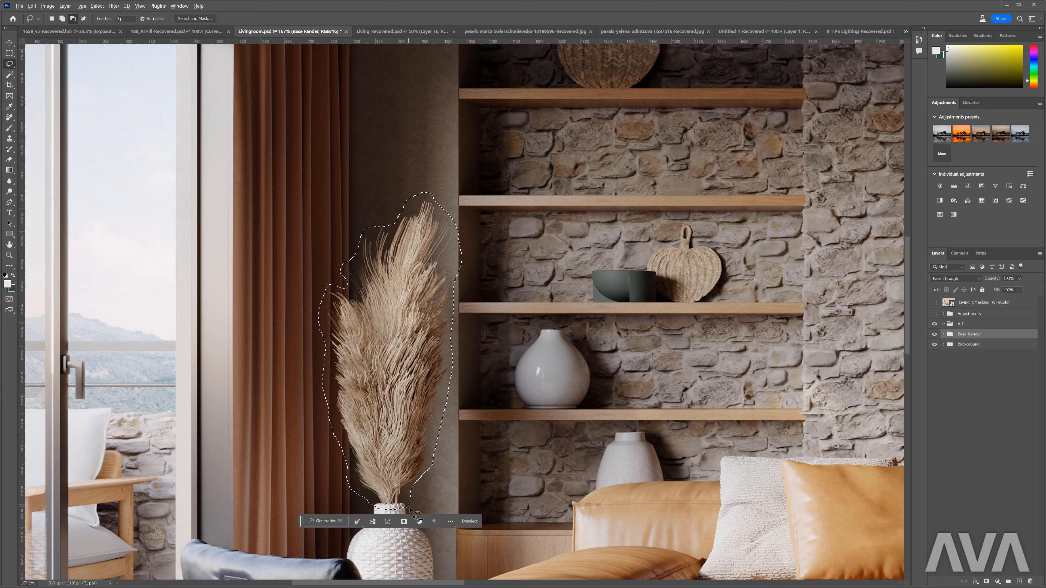
- Replace the selected grass using Generative Fill with the prompt "Pampas grass" and choose the third variation
left_click(326, 521)
type("Pampas grass")
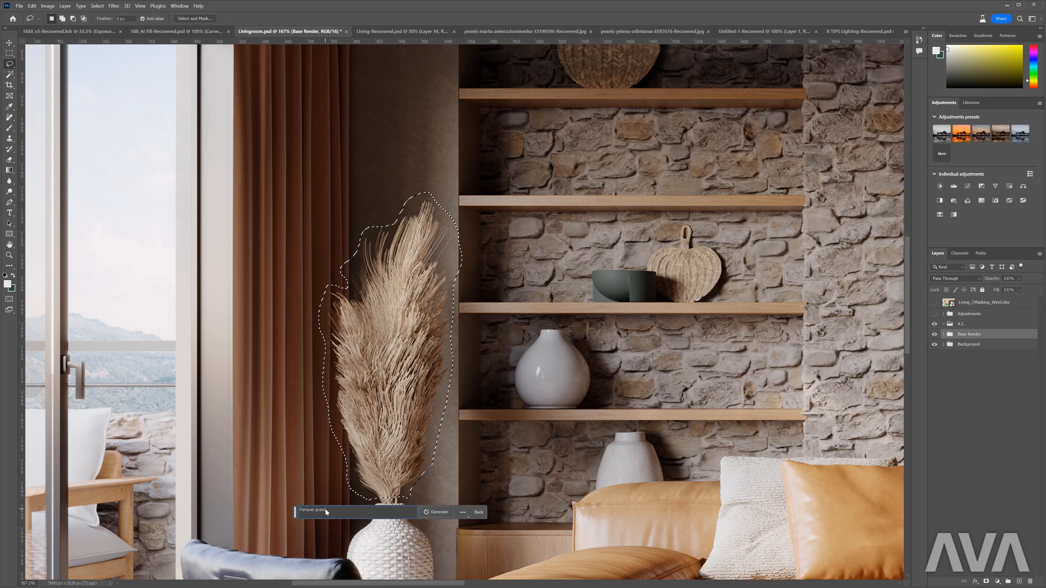
left_click(437, 513)
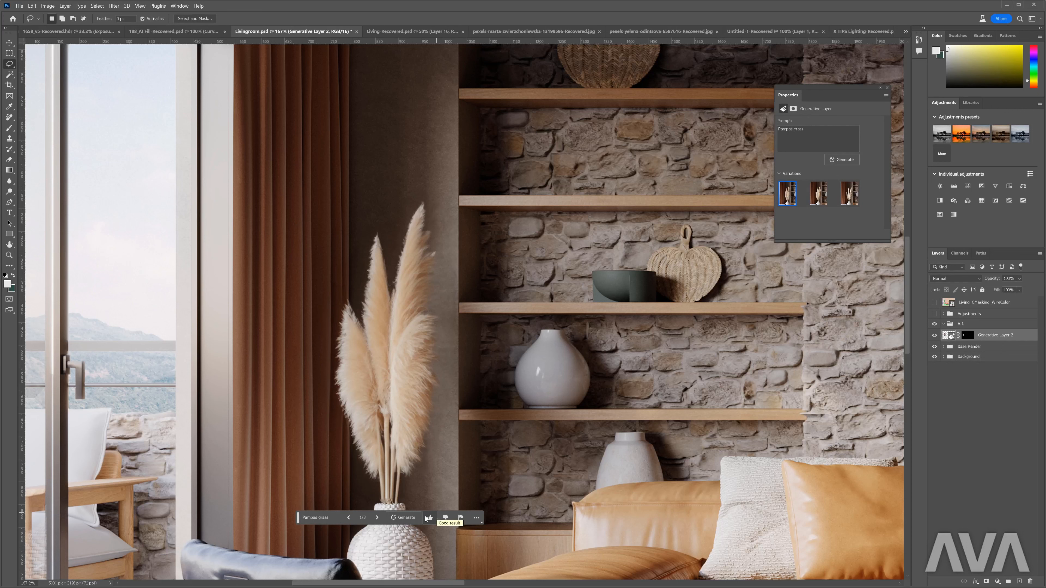
left_click(376, 518)
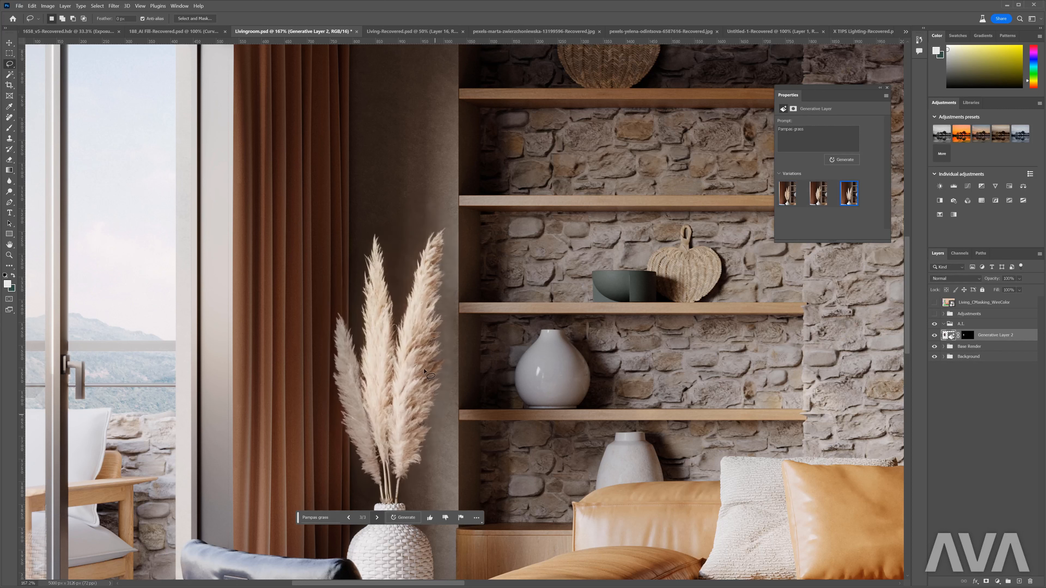
scroll(398, 412, "up", 5)
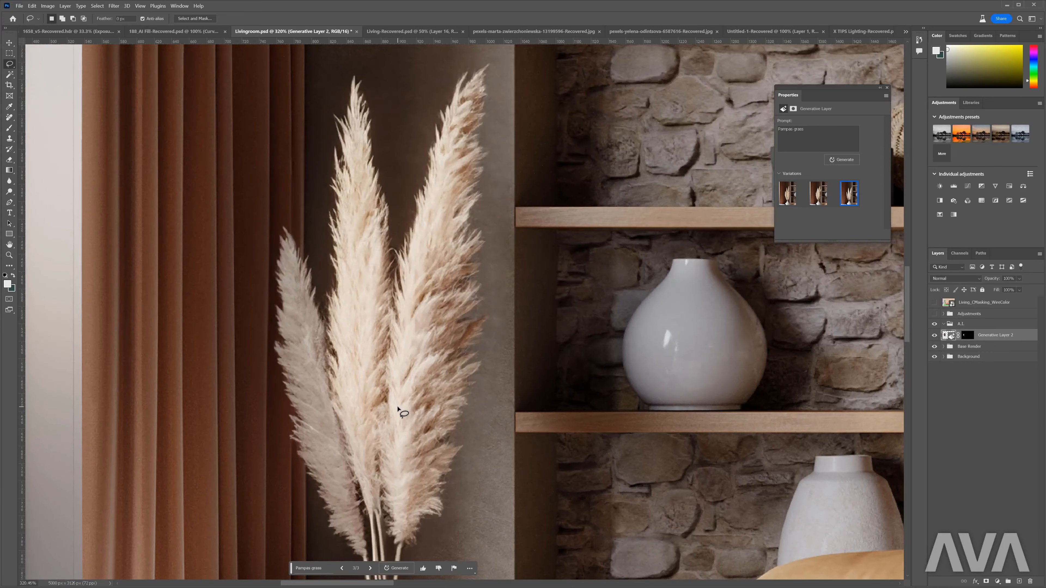
- Lasso the tall dried grass in the woven vase beside the shelves and trim the selection around the vase's neck
scroll(398, 412, "down", 8)
scroll(699, 425, "up", 5)
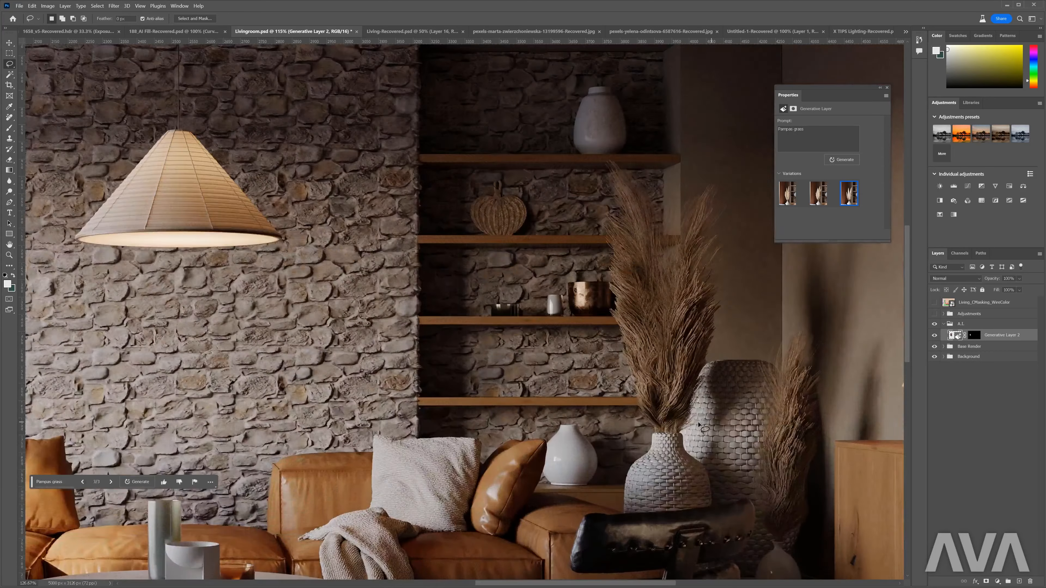
scroll(699, 424, "up", 4)
scroll(699, 424, "down", 1)
mouse_move(603, 547)
left_mouse_down()
mouse_move(683, 437)
mouse_move(702, 190)
mouse_move(629, 204)
mouse_move(522, 142)
mouse_move(506, 291)
mouse_move(522, 406)
mouse_move(630, 546)
left_mouse_up()
scroll(633, 544, "down", 1)
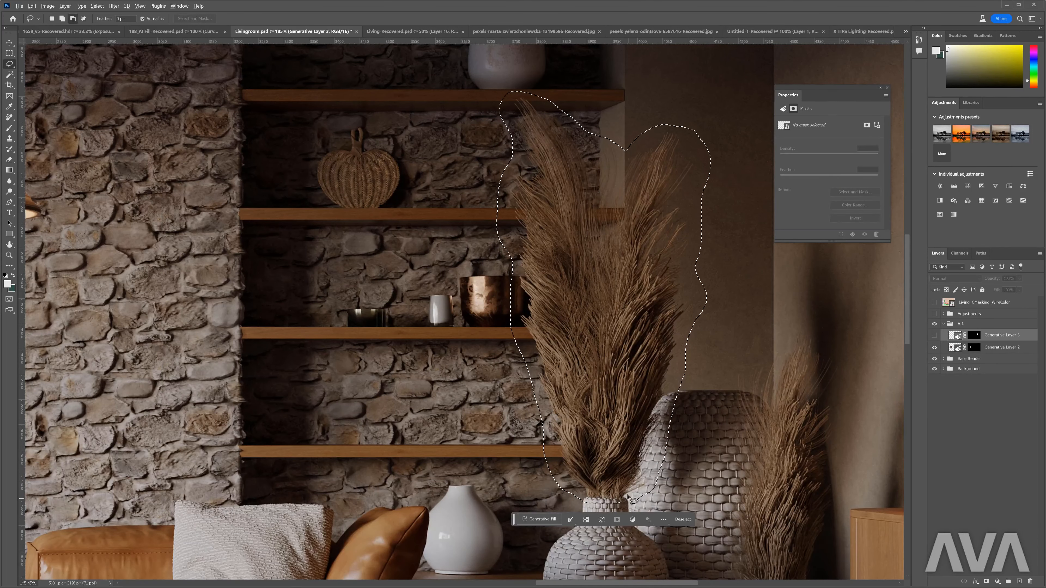
left_click_drag(631, 502, 597, 503)
mouse_move(559, 458)
left_mouse_down()
mouse_move(497, 357)
mouse_move(515, 498)
left_mouse_up()
mouse_move(615, 501)
left_mouse_down()
mouse_move(634, 490)
mouse_move(661, 429)
mouse_move(623, 491)
left_mouse_up()
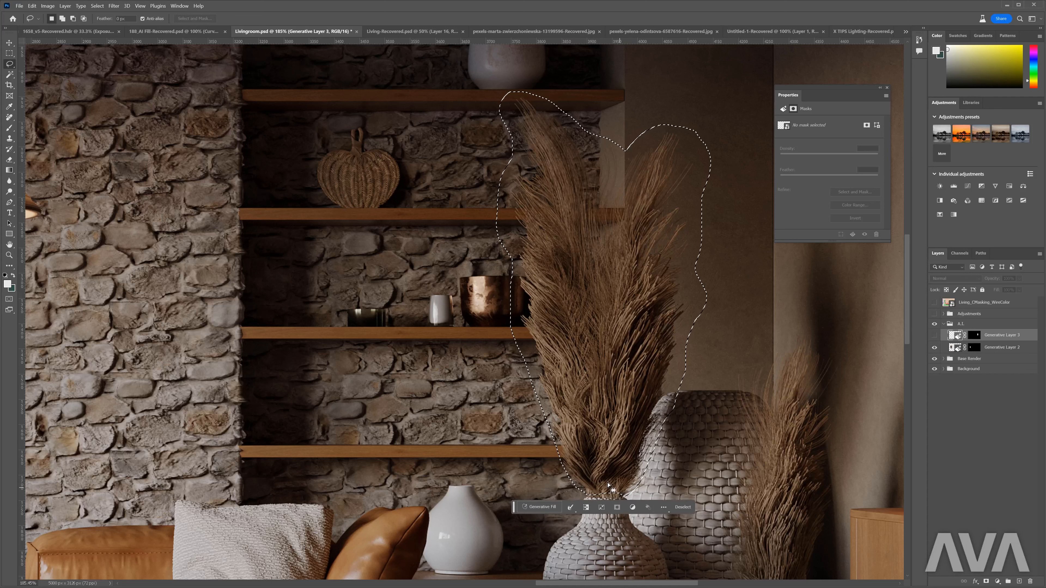
- Generate "pampas grass" in the selection, keep the first variation after comparing all three, and show the A.I. group in the full image
left_click(543, 507)
type("plant")
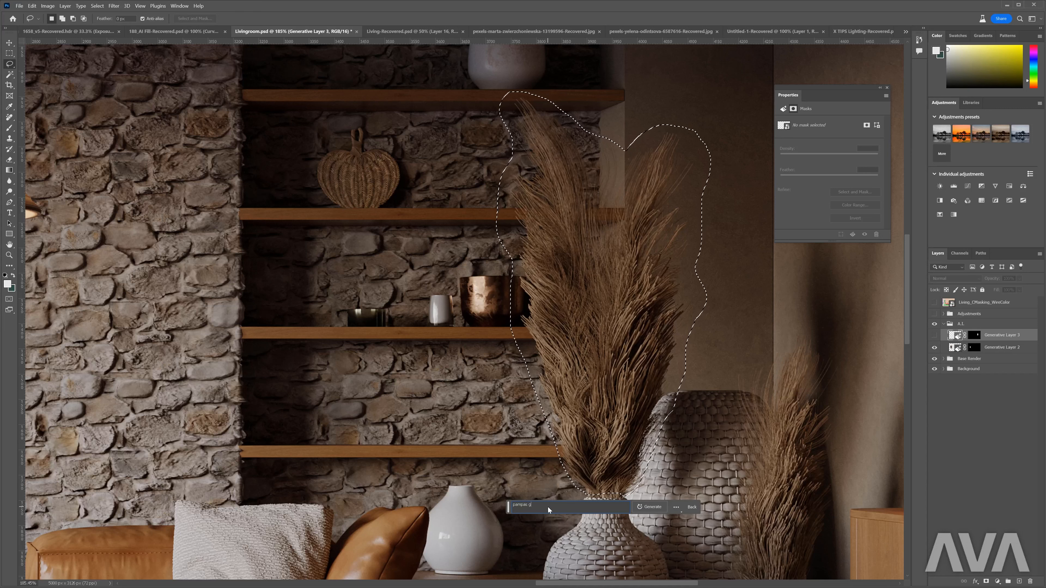
key("Return")
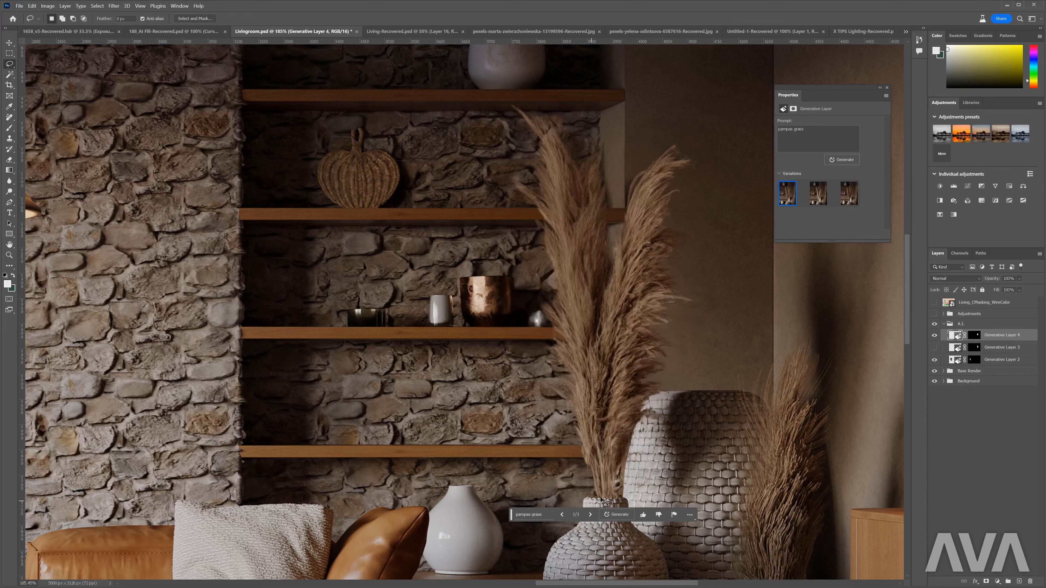
left_click(591, 515)
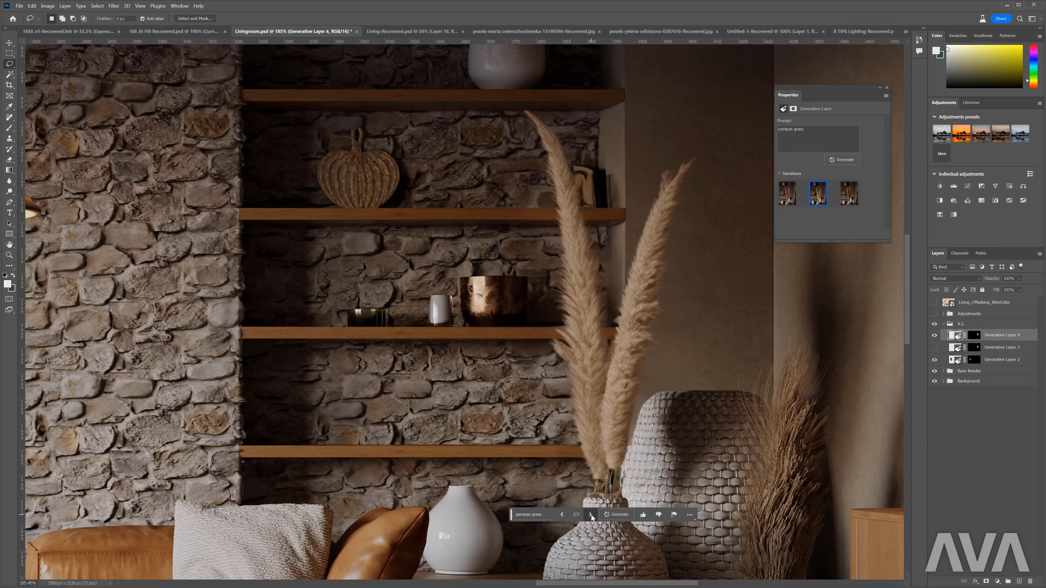
left_click(591, 515)
left_click(563, 515)
left_click(563, 515)
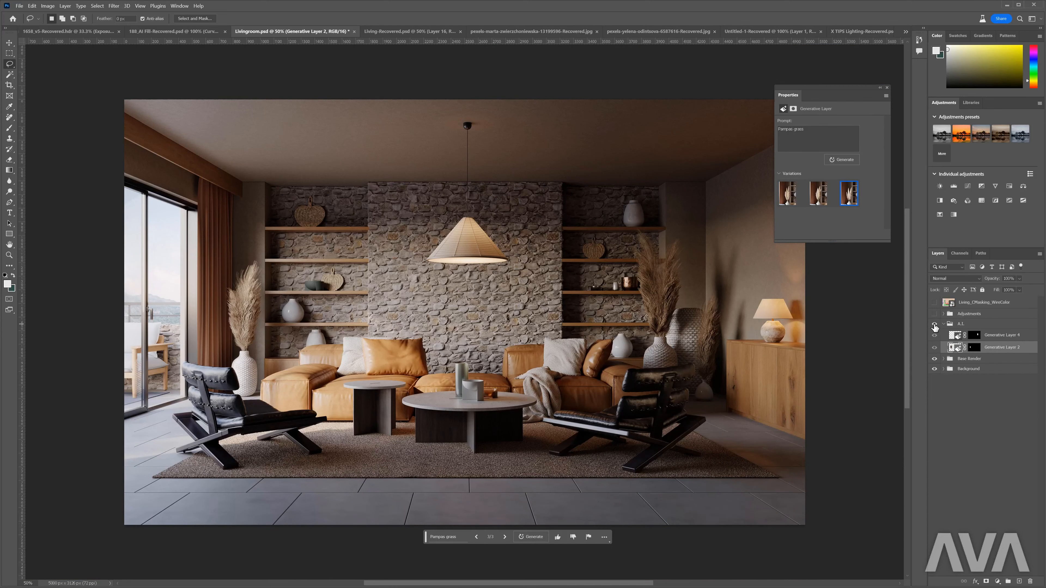
left_click(935, 324)
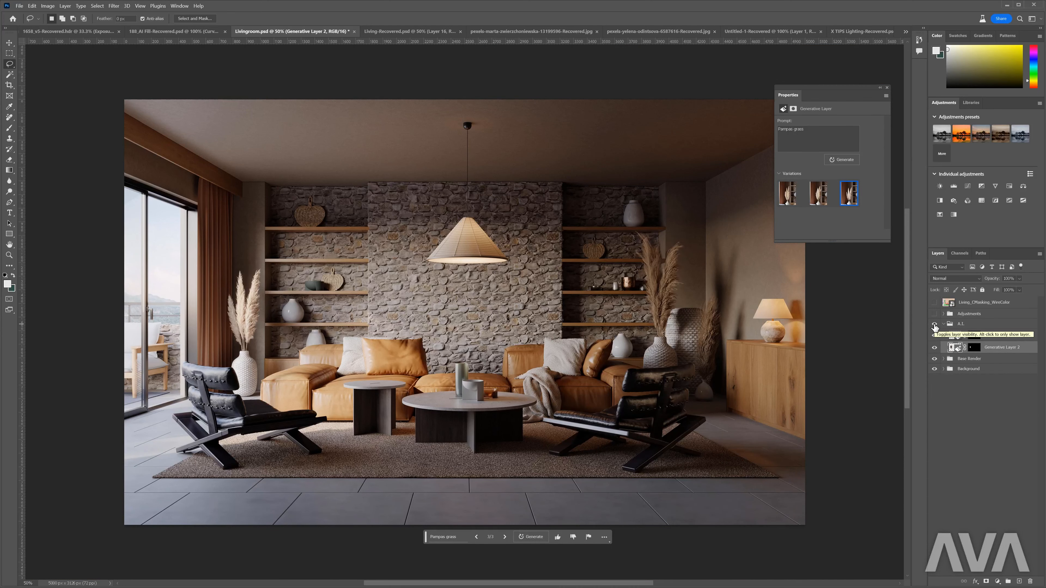
- Lasso the dried grass in the small vase beside the wooden cabinet and make Generative Layer 4 the active layer
scroll(729, 343, "up", 8)
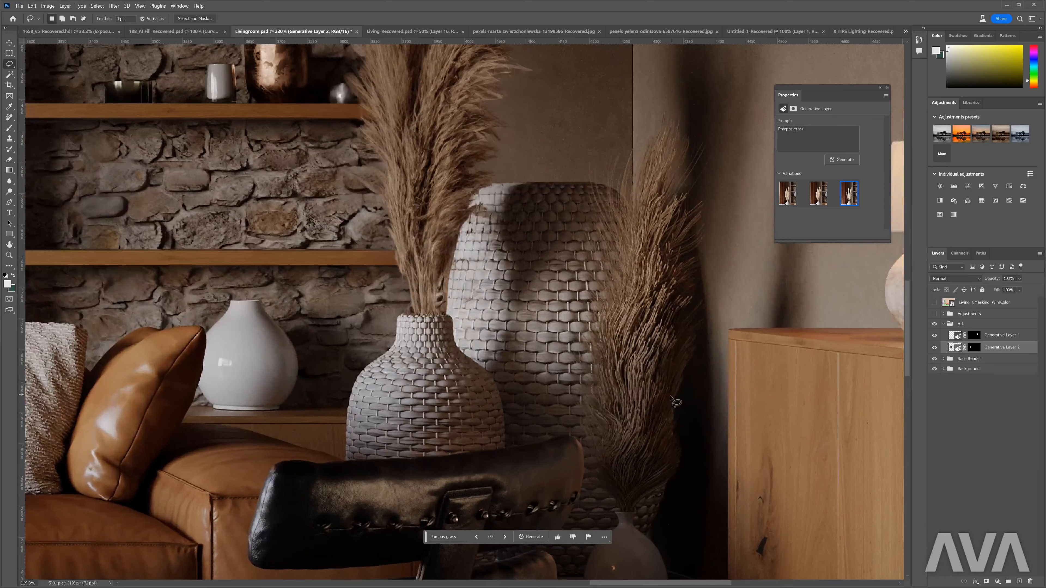
scroll(672, 397, "up", 1)
mouse_move(636, 518)
left_mouse_down()
mouse_move(607, 507)
mouse_move(578, 407)
mouse_move(571, 297)
mouse_move(596, 119)
mouse_move(716, 104)
mouse_move(715, 301)
mouse_move(687, 466)
mouse_move(636, 518)
mouse_move(655, 455)
left_mouse_up()
mouse_move(673, 89)
left_mouse_down()
mouse_move(590, 124)
mouse_move(610, 115)
left_mouse_up()
left_click(1008, 336)
- Generate "pampas grass" in the selection above the small vase and browse its variations
left_click(598, 529)
type("pampas grass")
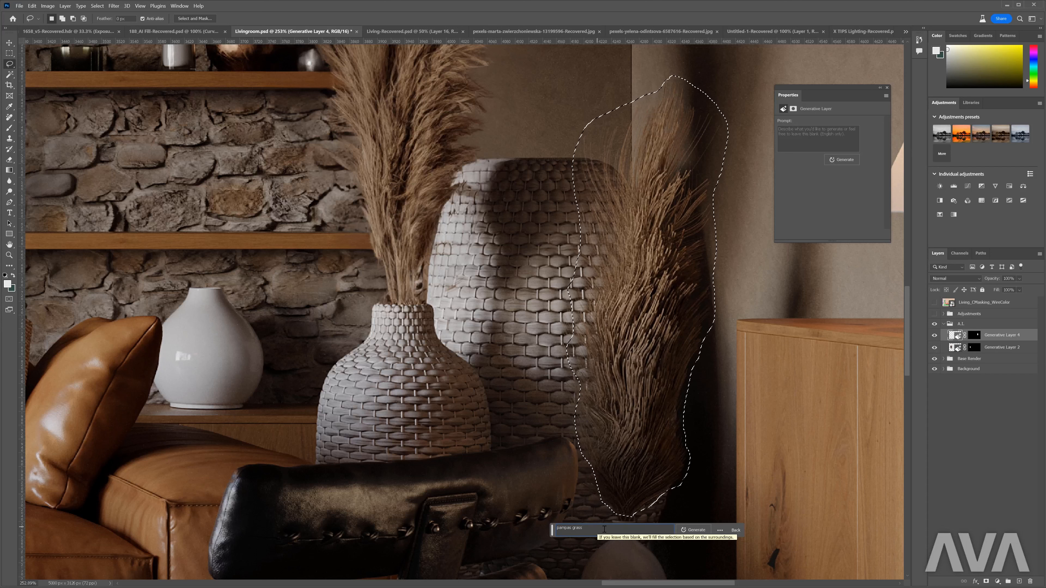
left_click(688, 530)
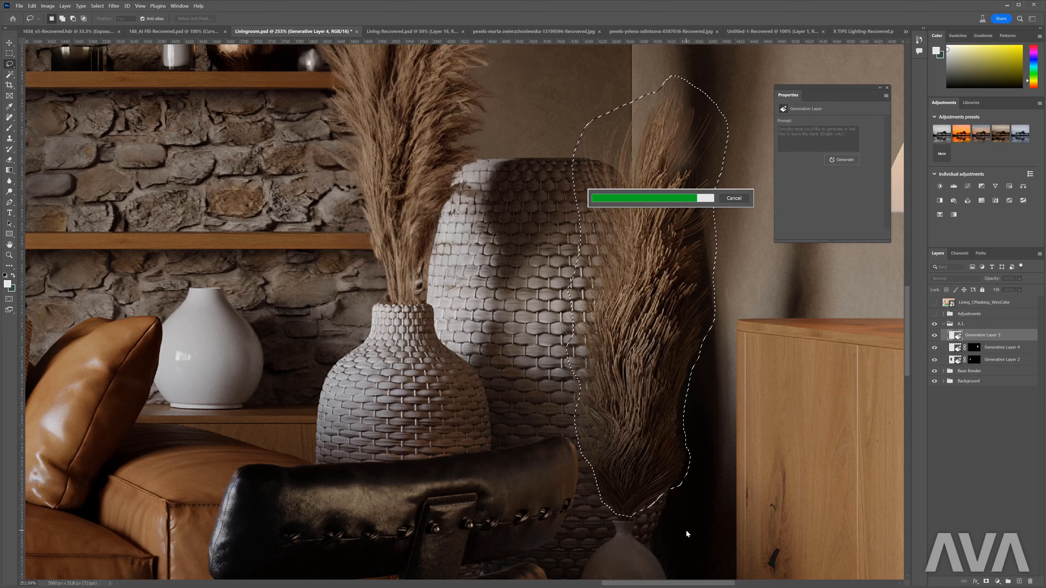
left_click(635, 538)
left_click(635, 538)
left_click(634, 538)
- Generate more variations of the small vase's grass with the same prompt and choose the third one
left_click(661, 536)
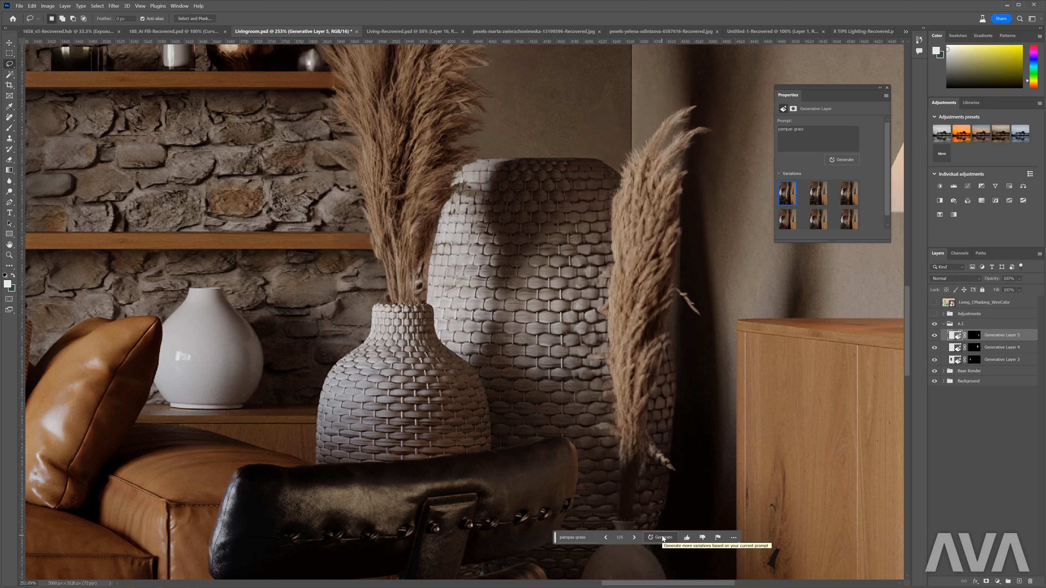
left_click(631, 537)
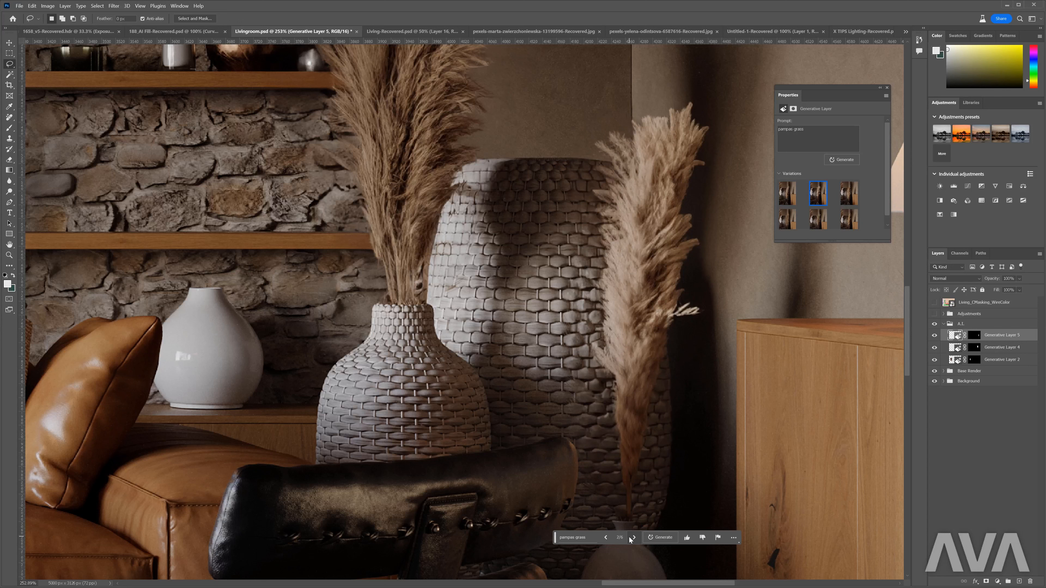
left_click(633, 538)
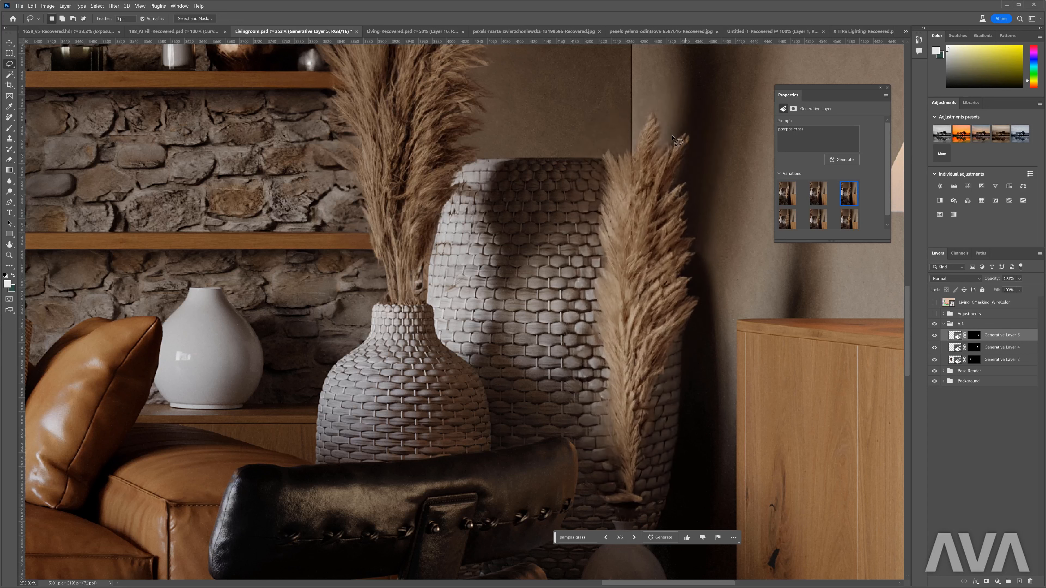
- Lasso the base of the pampas grass above the small vase, generate a fill without a prompt and choose its first variation
mouse_move(614, 531)
left_mouse_down()
mouse_move(743, 367)
mouse_move(730, 303)
mouse_move(698, 343)
mouse_move(715, 390)
mouse_move(728, 394)
left_mouse_up()
scroll(710, 402, "up", 1)
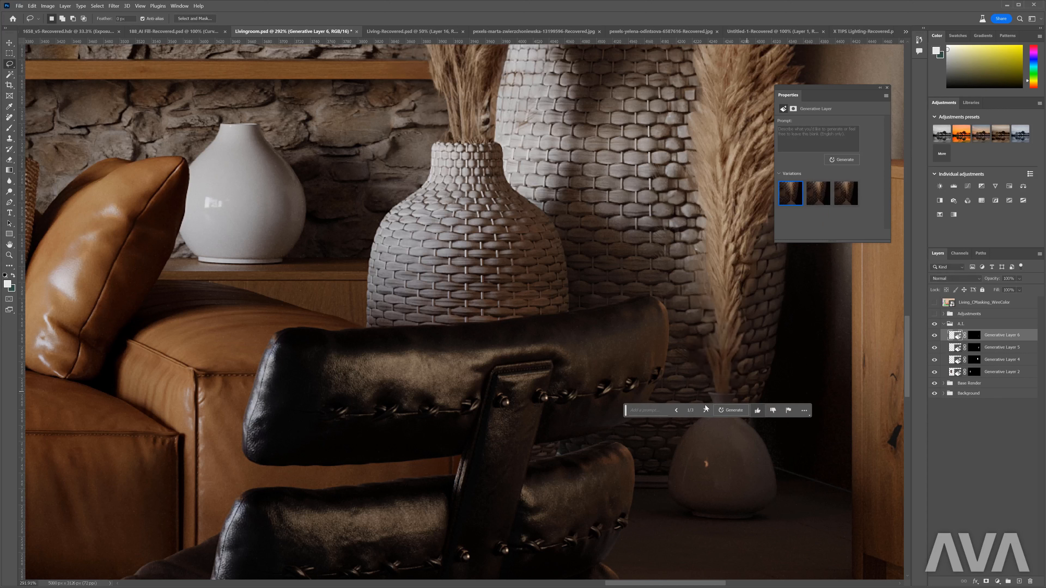
left_click(705, 410)
left_click(705, 410)
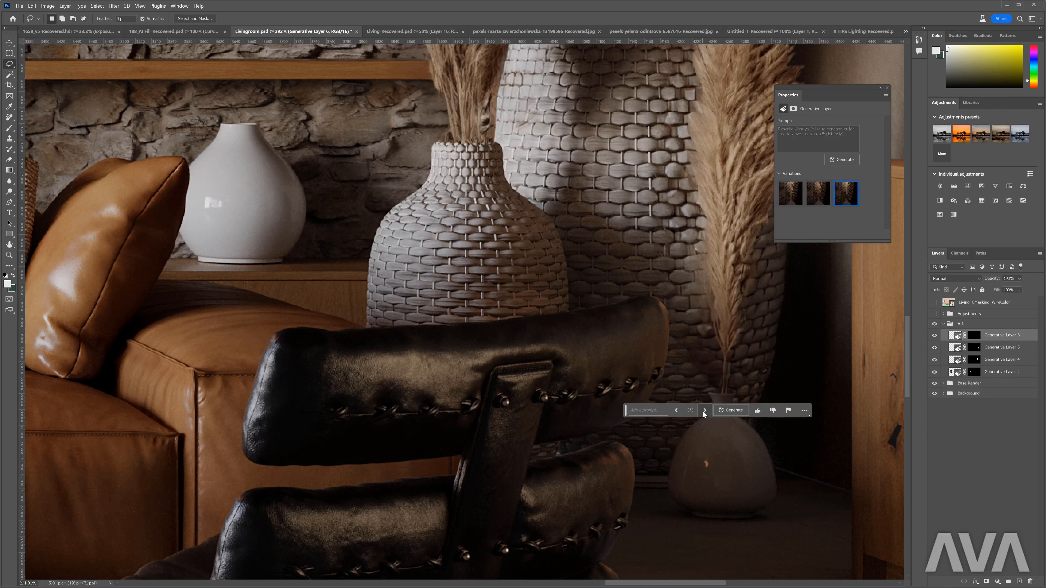
left_click(677, 411)
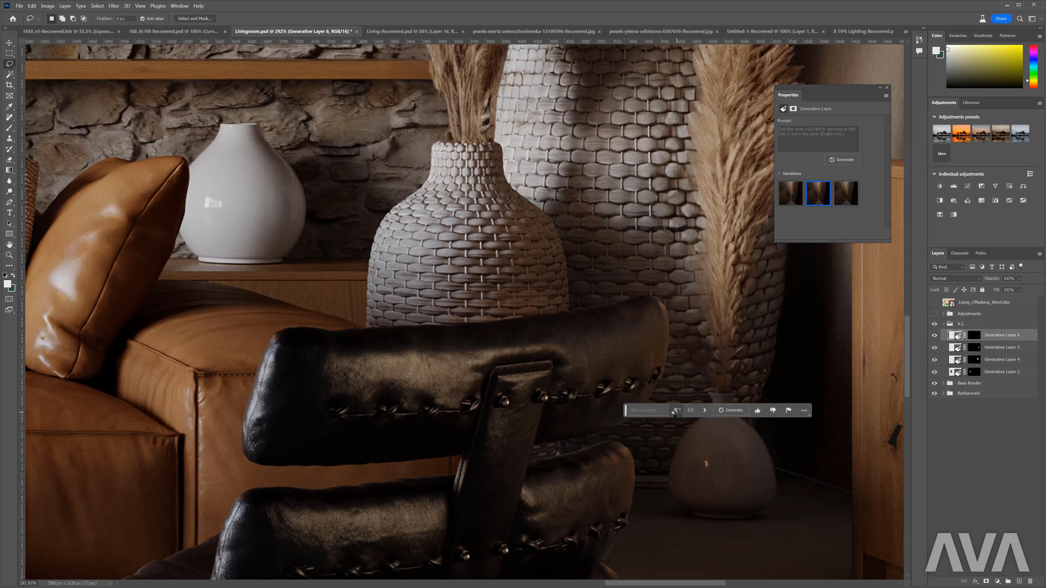
left_click(677, 413)
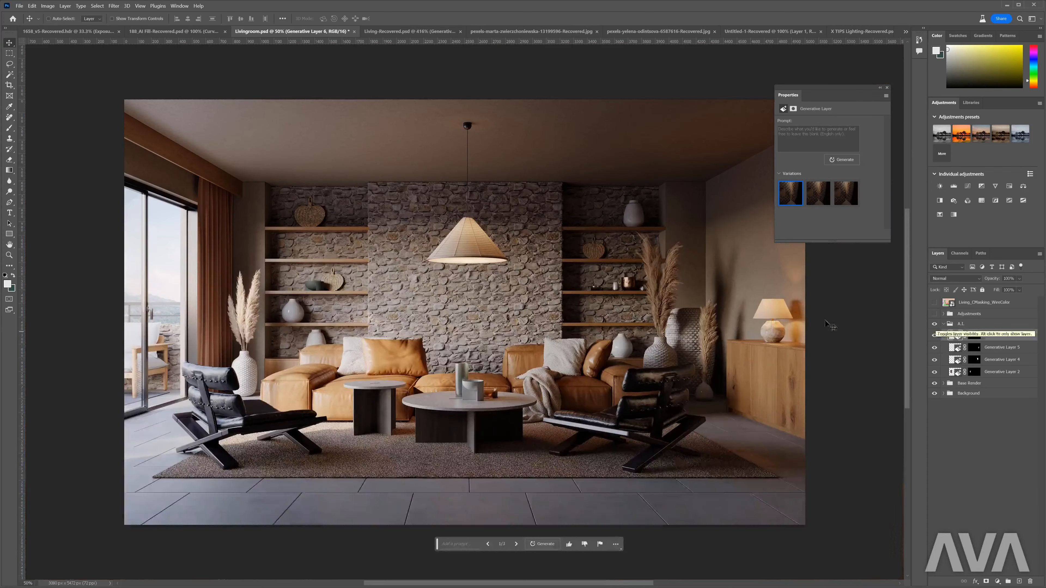
- Lasso the white knit pillow behind the leather one, generate "mongolian fur" and keep the first variation after comparing others
scroll(342, 358, "up", 15)
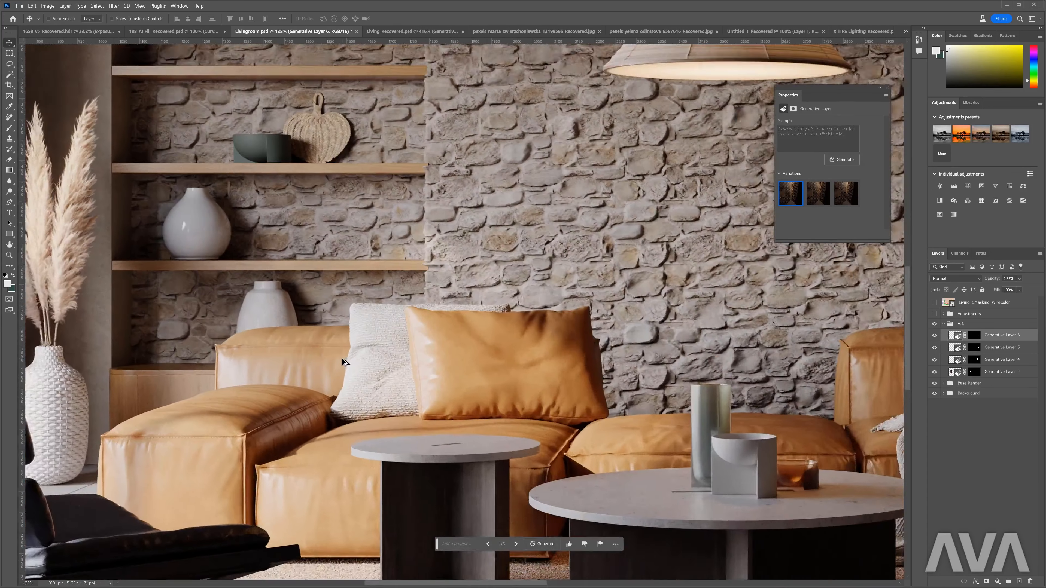
key("l")
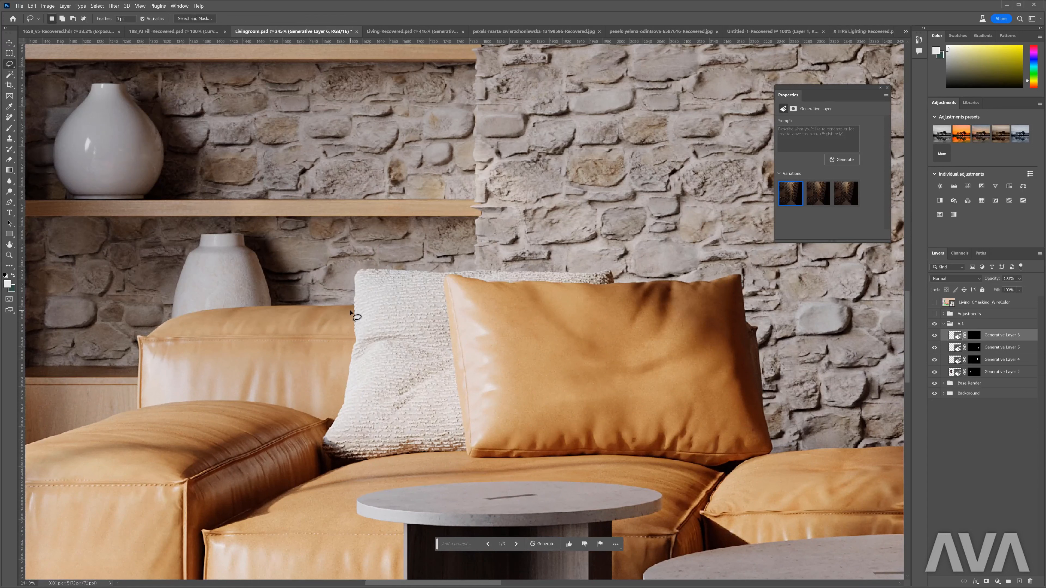
mouse_move(350, 311)
left_mouse_down()
mouse_move(311, 456)
mouse_move(324, 467)
mouse_move(474, 456)
mouse_move(450, 281)
mouse_move(549, 290)
mouse_move(620, 282)
mouse_move(613, 267)
mouse_move(353, 288)
left_mouse_up()
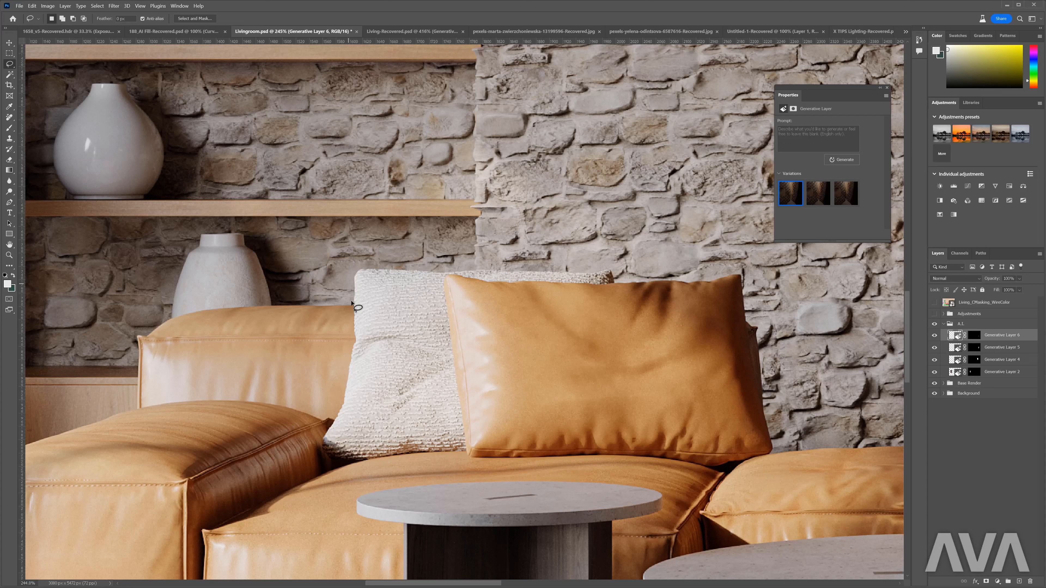
left_click(406, 478)
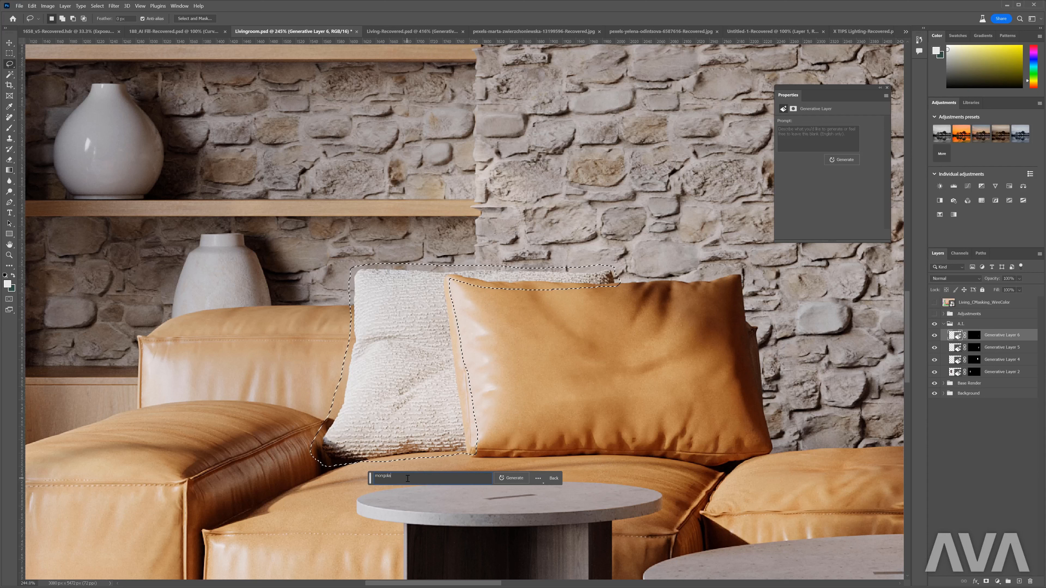
key("Return")
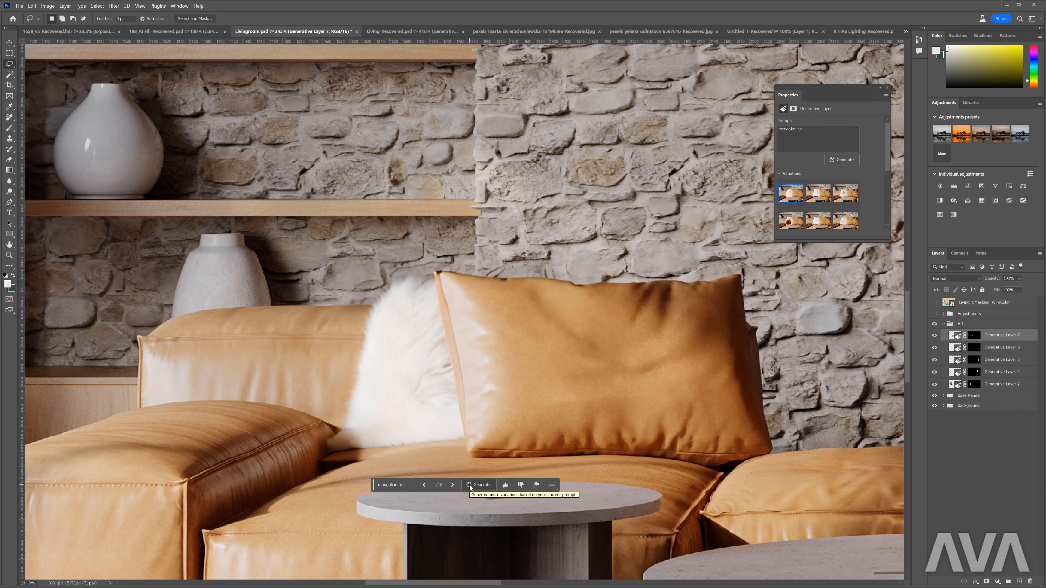
left_click(451, 489)
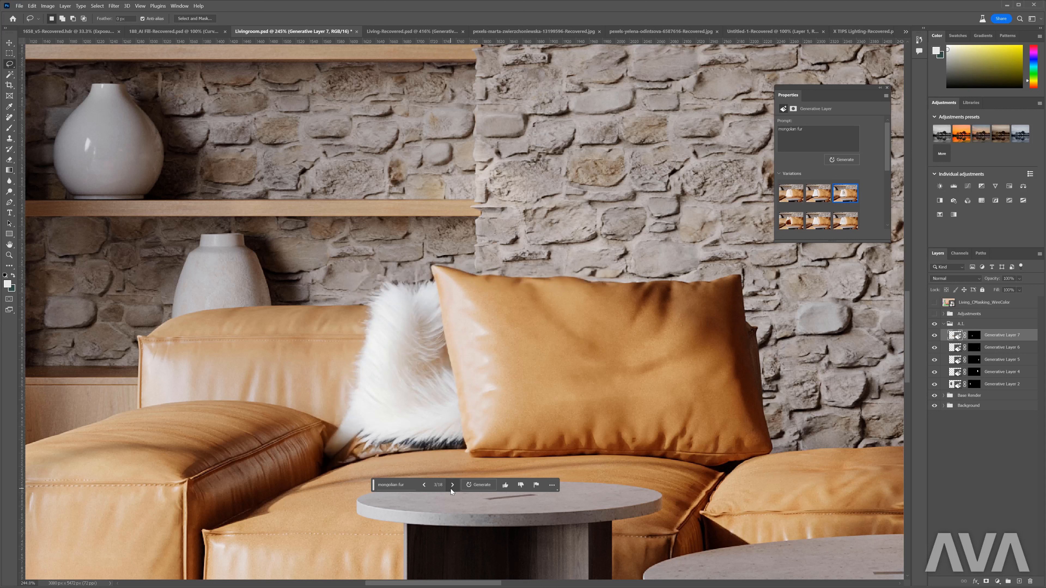
left_click(425, 487)
left_click(425, 488)
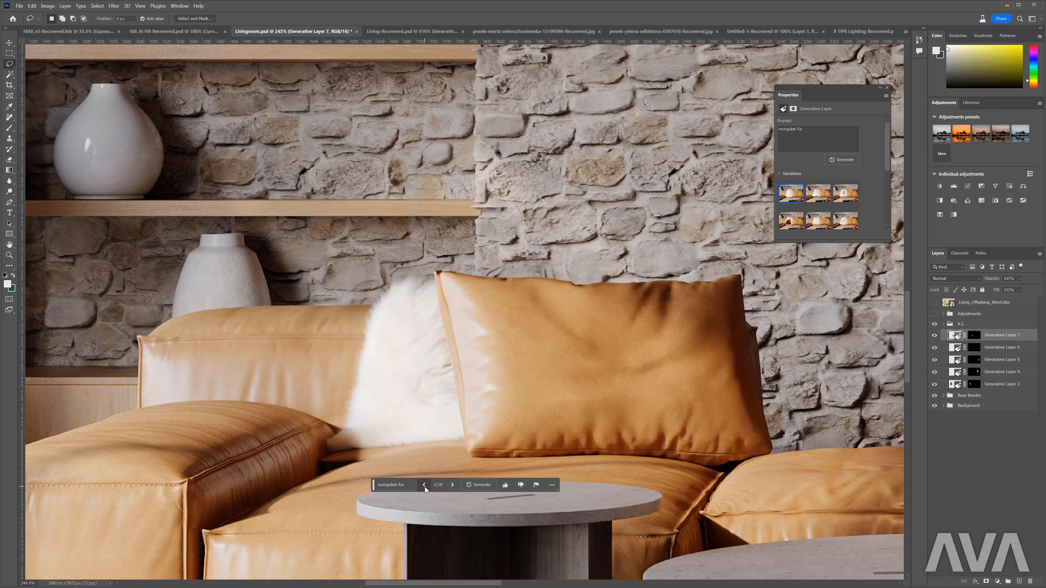
- Lasso the fur pillow's lower corner beside the armrest and generate a fill there without a prompt
mouse_move(338, 469)
left_mouse_down()
mouse_move(410, 445)
mouse_move(326, 451)
left_mouse_up()
left_click_drag(326, 451, 319, 470)
left_click(406, 483)
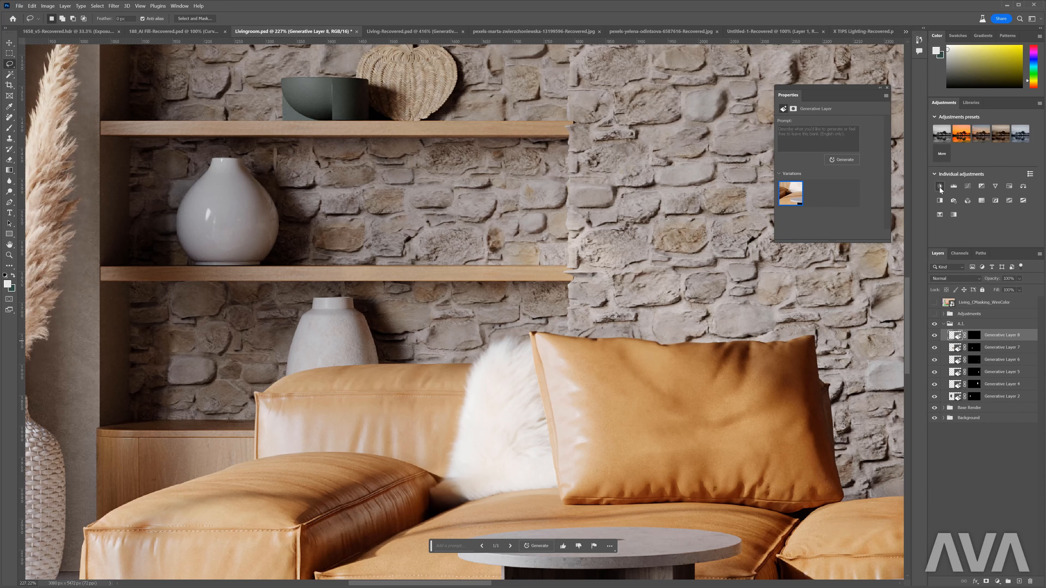
- Add a Brightness/Contrast adjustment layer with brightness -47 and slightly raised contrast, and invert its mask to hide the effect
left_click(940, 187)
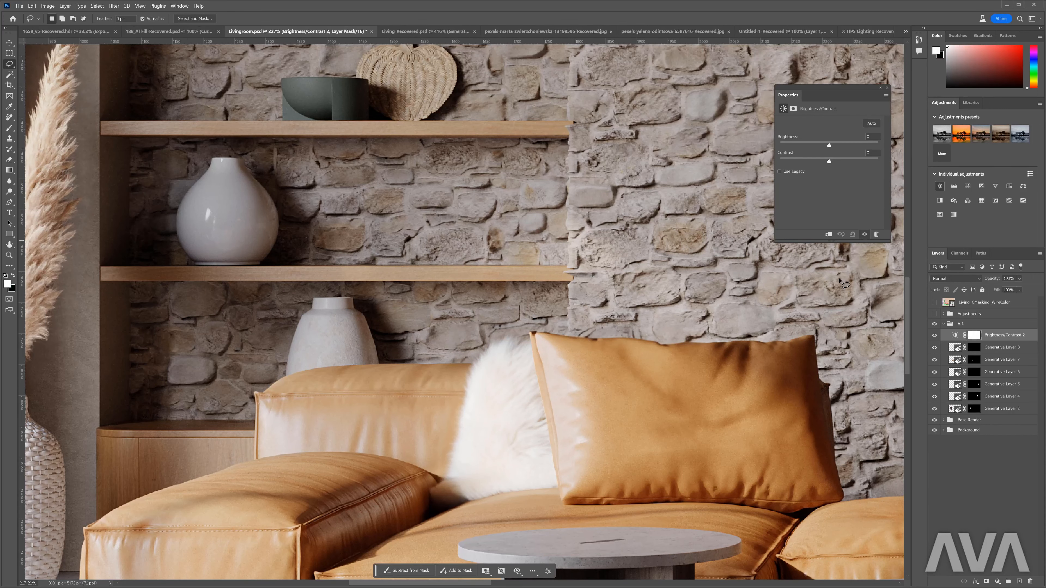
left_click_drag(816, 146, 811, 147)
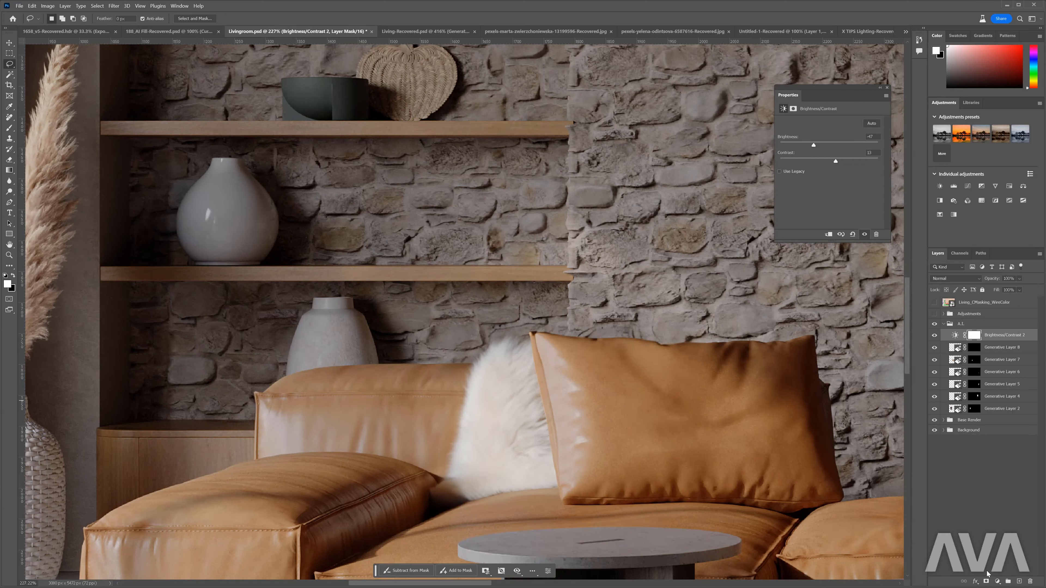
key("ctrl+i")
- Paint the darkening onto the white fur pillow in the adjustment's mask and remove the spill around its upper edge
key("b")
right_click(493, 447, "alt")
mouse_move(488, 443)
left_mouse_down()
mouse_move(483, 468)
mouse_move(495, 387)
mouse_move(474, 441)
mouse_move(504, 362)
mouse_move(518, 451)
mouse_move(530, 461)
left_mouse_up()
key("x")
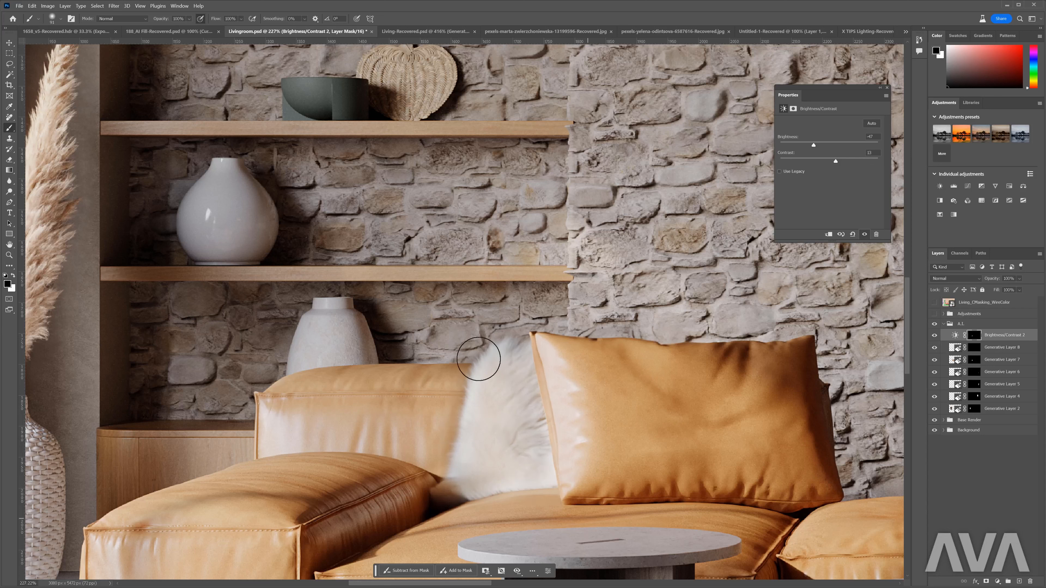
left_click_drag(446, 331, 488, 319)
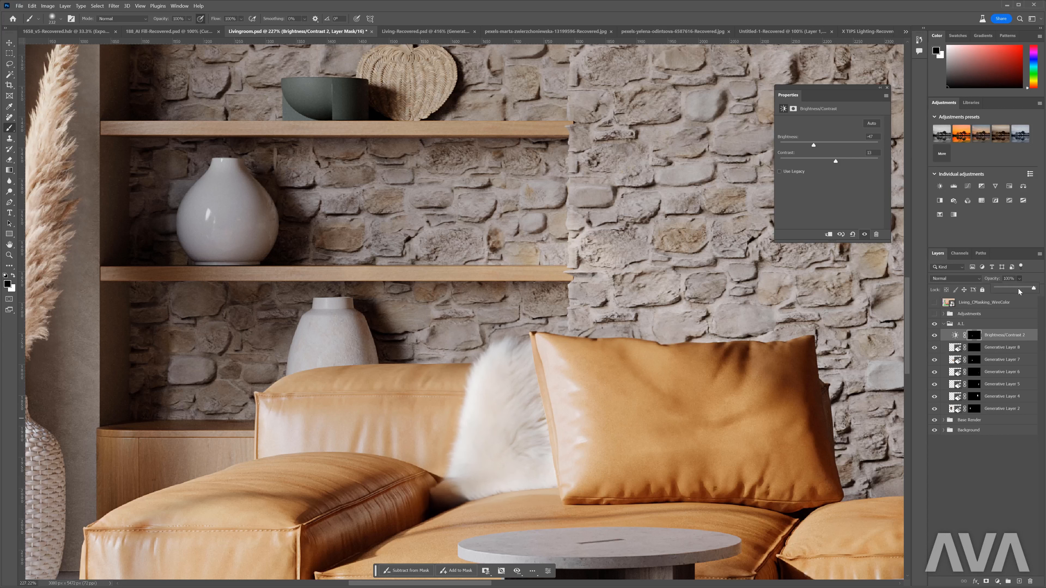
- Set the Brightness/Contrast layer's opacity to 57% and compare the fur pillow with and without its retouching layers
left_click_drag(1015, 289, 1018, 289)
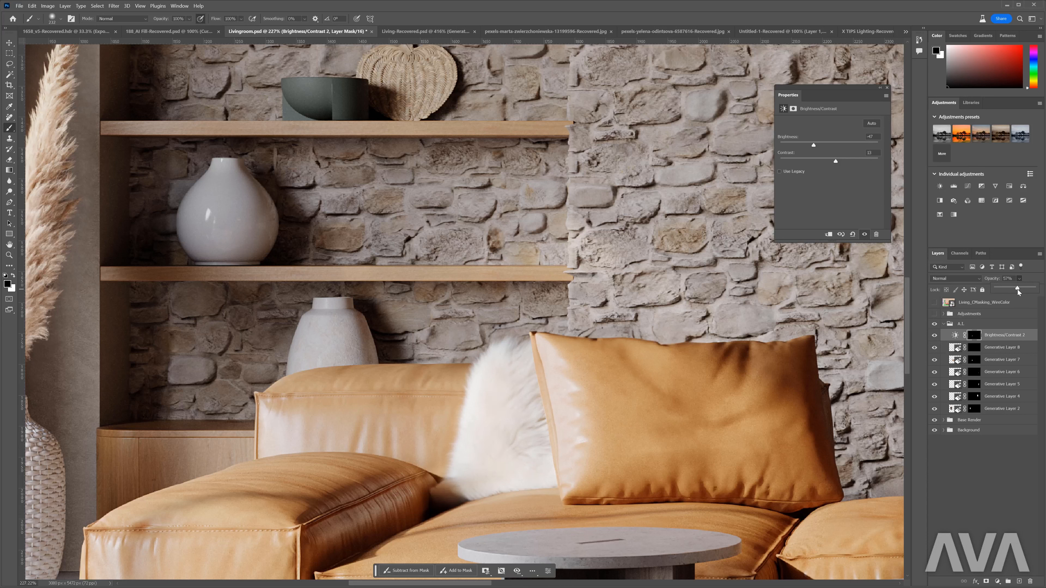
left_click(935, 349)
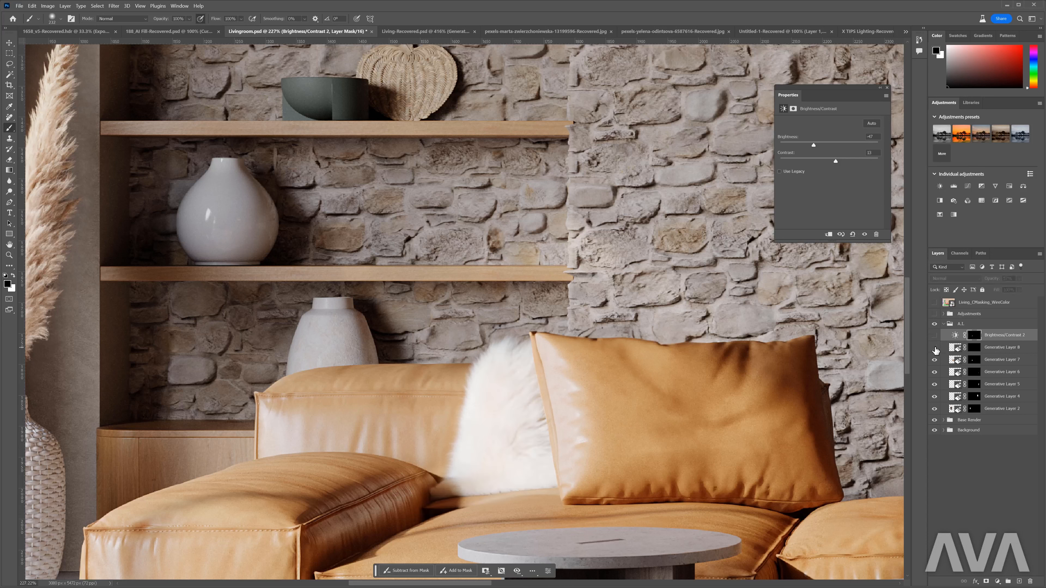
left_click(935, 336)
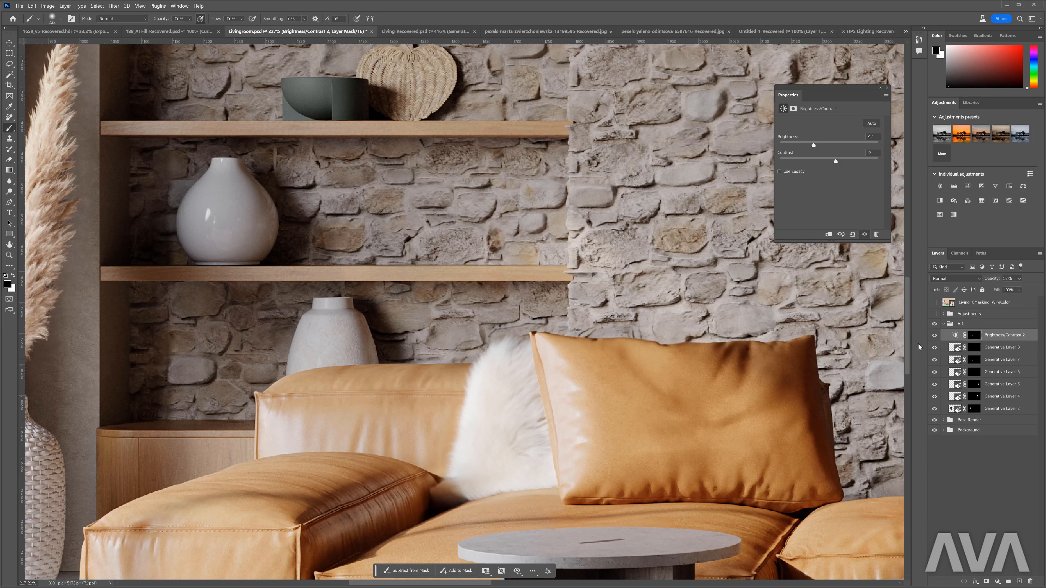
left_click_drag(935, 341, 936, 359)
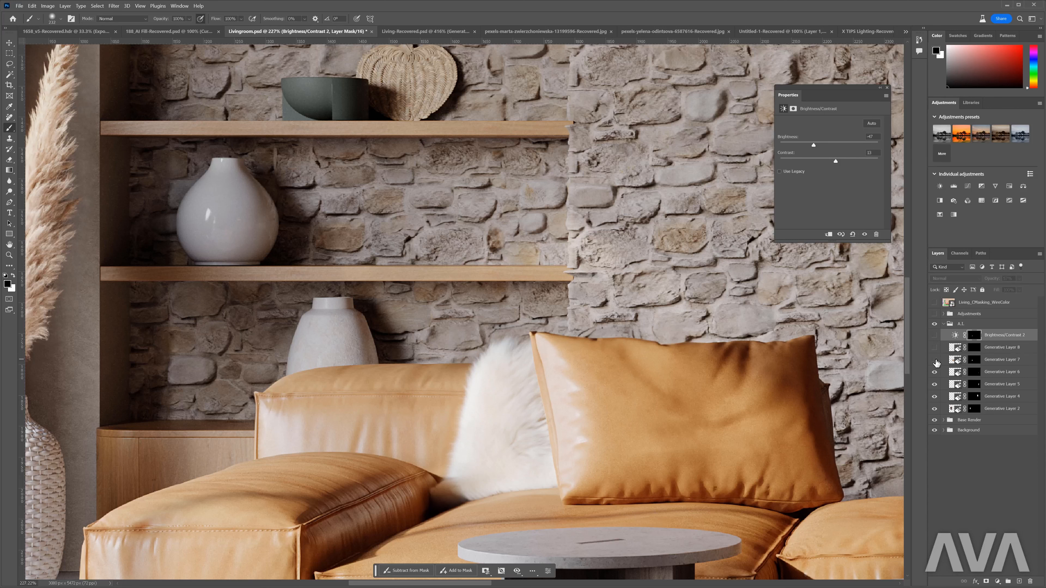
left_click(935, 337)
- Lasso the front of the leather pillow just inside its seams and generate "leather" in the selection
key("l")
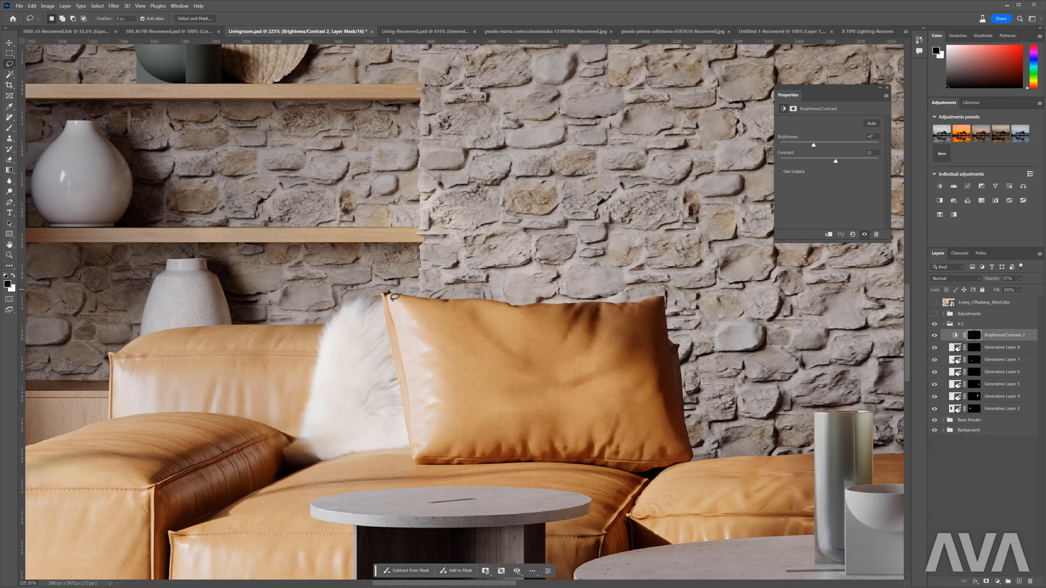
left_click_drag(396, 300, 413, 419)
mouse_move(455, 461)
left_mouse_down()
mouse_move(668, 459)
mouse_move(685, 446)
mouse_move(659, 309)
mouse_move(394, 299)
left_mouse_up()
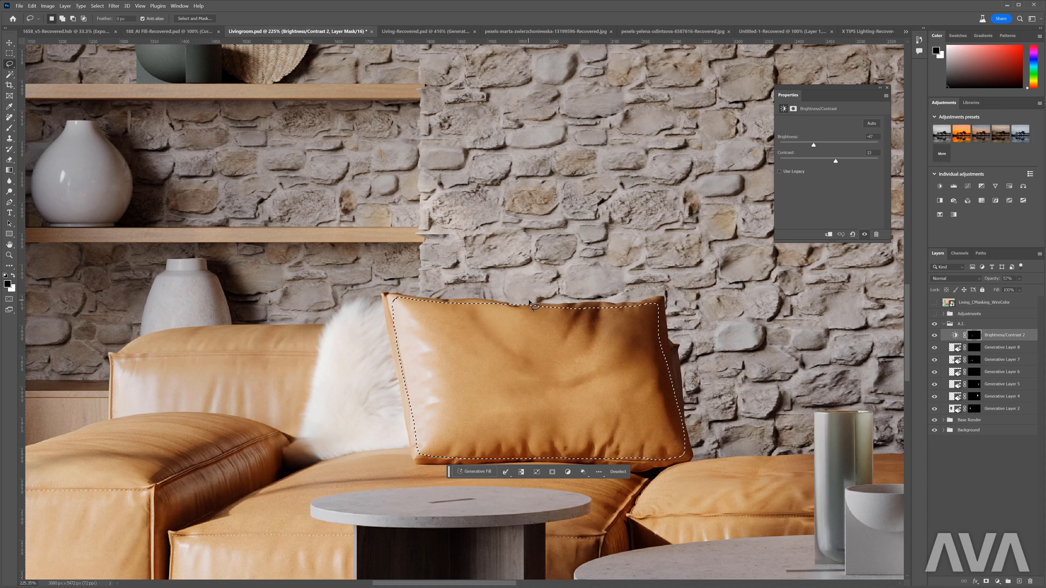
left_click(487, 472)
key("Return")
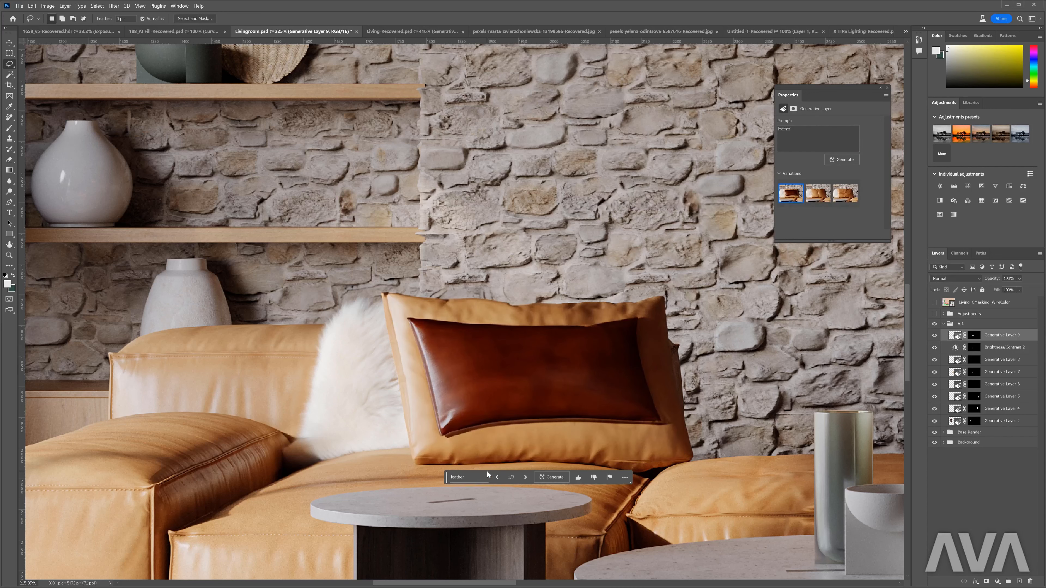
- Browse the leather pillow's variations, generate more with the same prompt and choose the first one
left_click(522, 479)
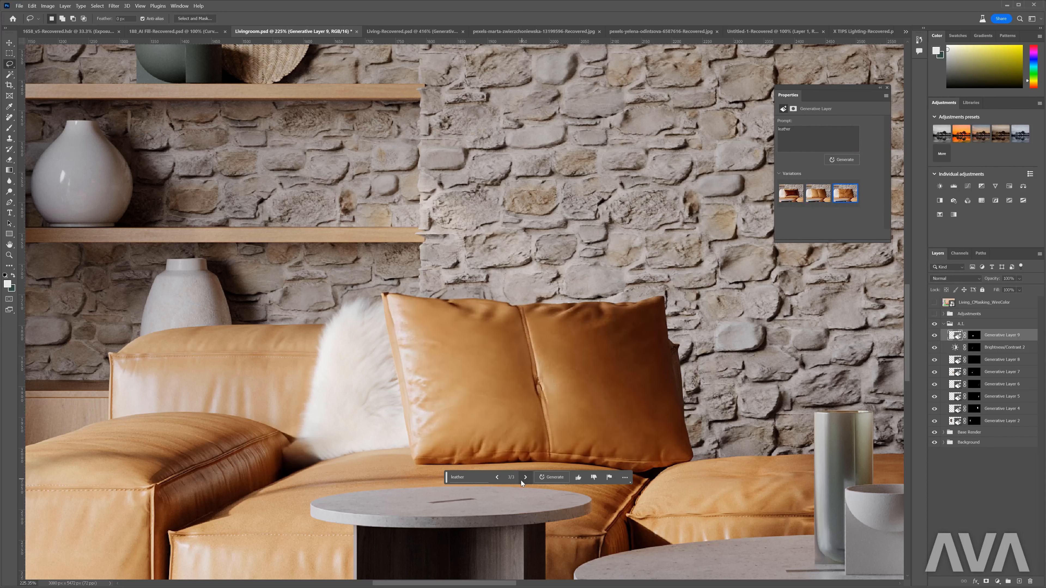
left_click(521, 480)
left_click(553, 478)
left_click(523, 478)
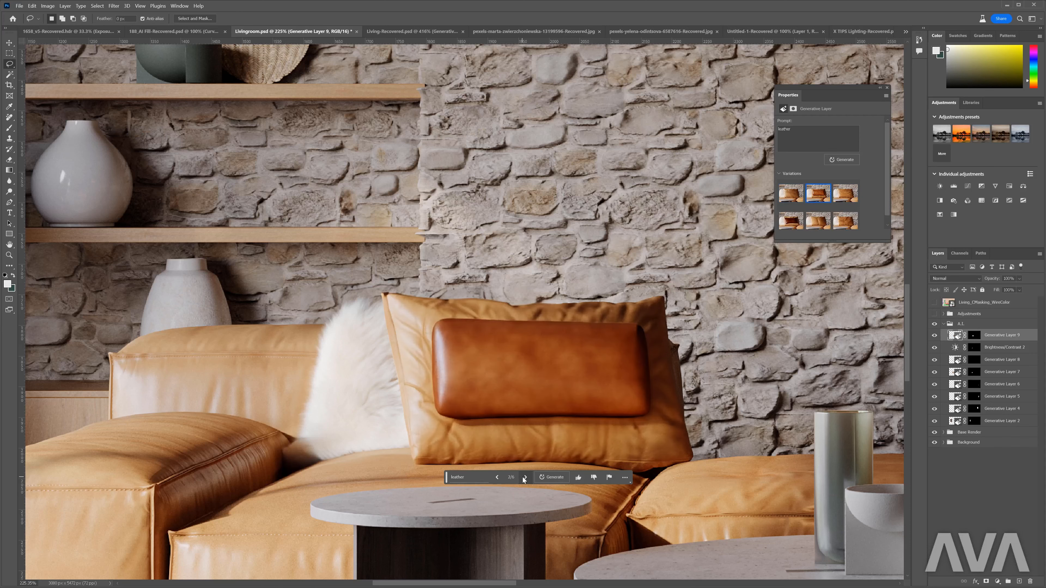
left_click(522, 478)
left_click(499, 478)
left_click(498, 478)
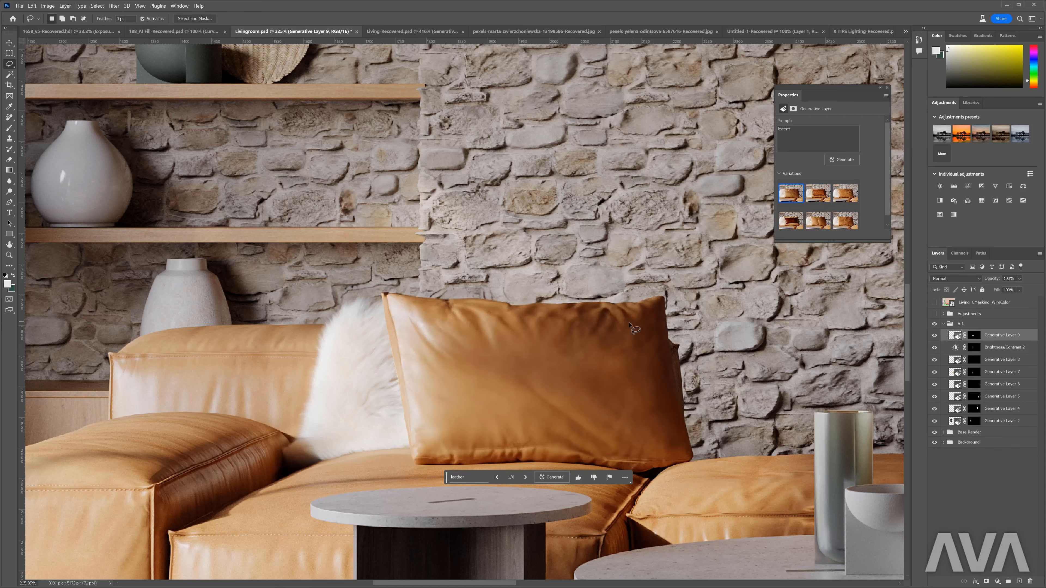
- Compare the room with and without Generative Layer 9 and generate further "leather" variations for the pillow
scroll(626, 325, "down", 12)
left_click(934, 335)
left_click(934, 335)
left_click(634, 374)
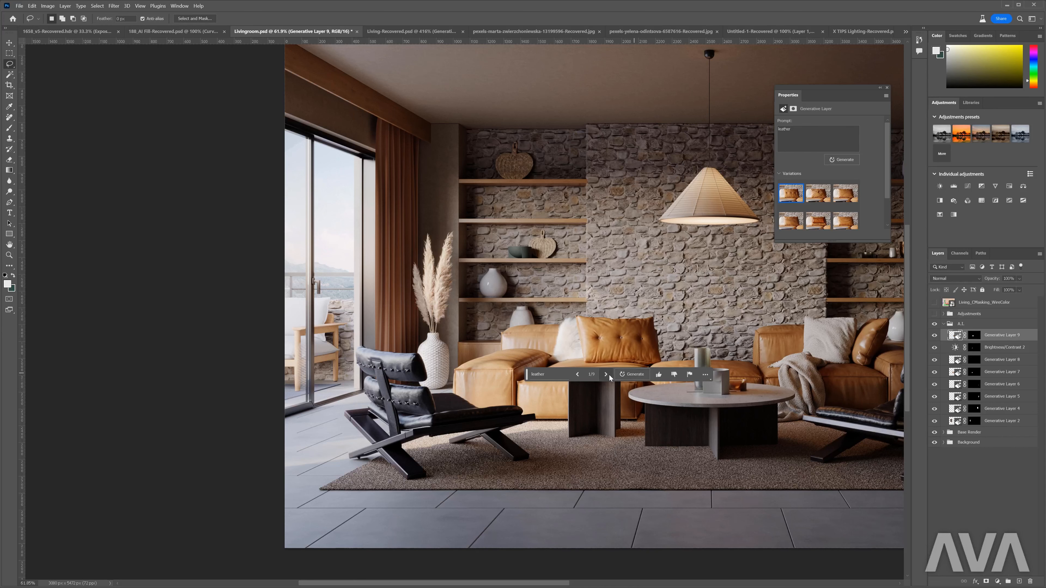
- Lasso three small spots in a row across the leather pillow's folds and generate "button" in them
scroll(642, 337, "up", 6)
mouse_move(383, 334)
left_mouse_down()
mouse_move(367, 342)
mouse_move(384, 333)
left_mouse_up()
mouse_move(513, 330)
left_mouse_down()
mouse_move(505, 348)
mouse_move(518, 334)
left_mouse_up()
mouse_move(637, 336)
left_mouse_down()
mouse_move(631, 346)
mouse_move(638, 335)
left_mouse_up()
left_click(458, 368)
type("button")
key("Return")
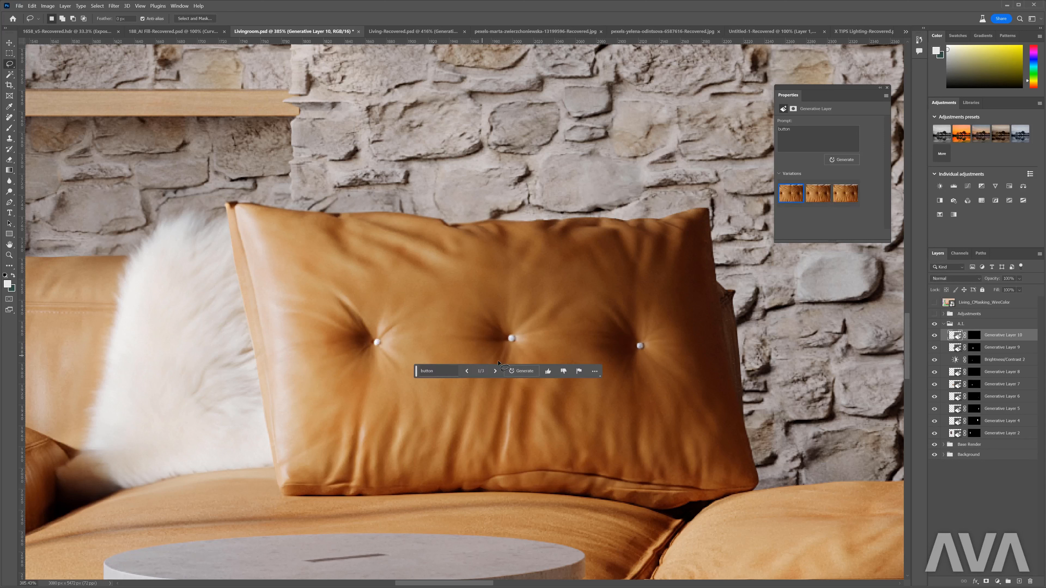
- Browse the three button variations on the leather pillow and choose the second one
left_click(496, 371)
left_click(495, 372)
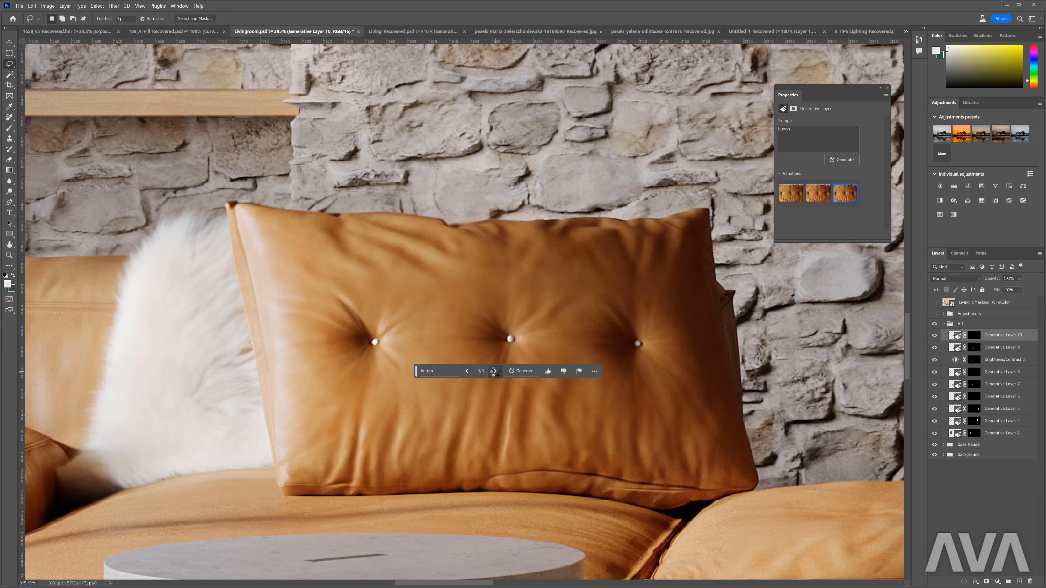
left_click(467, 371)
- Lasso the white knit pillow on the sofa beside the throw blanket, following the blanket and the neighbouring leather pillow
key("ctrl+0")
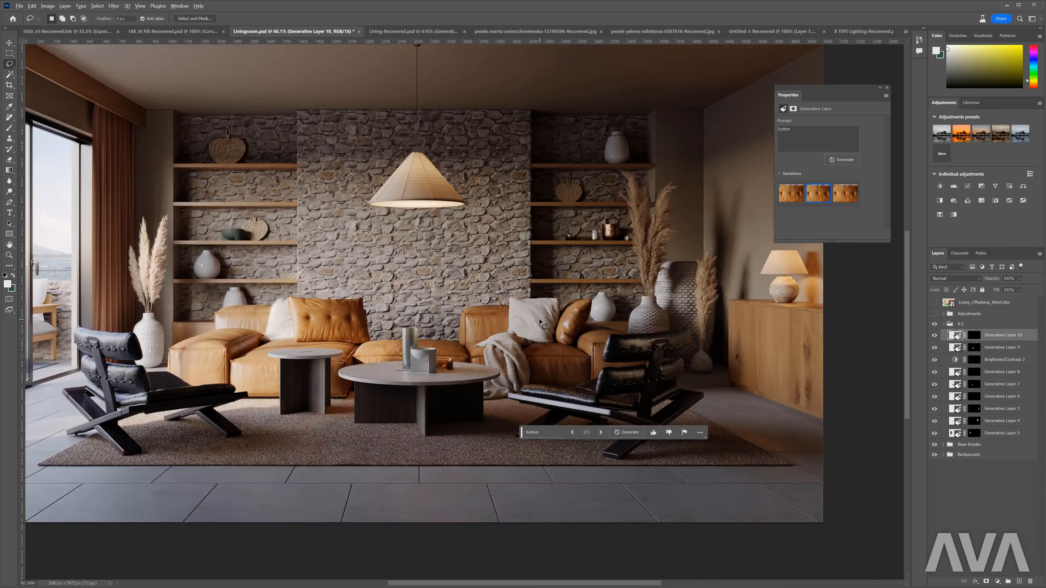
scroll(540, 321, "up", 5)
scroll(522, 322, "up", 1)
mouse_move(482, 231)
left_mouse_down()
mouse_move(439, 226)
mouse_move(414, 253)
mouse_move(406, 371)
left_mouse_up()
mouse_move(462, 396)
left_mouse_down()
mouse_move(604, 420)
mouse_move(631, 306)
mouse_move(630, 231)
mouse_move(483, 231)
left_mouse_up()
- Generate "pillow mongolian fur" in the selected pillow area and choose the third variation
left_click(460, 431)
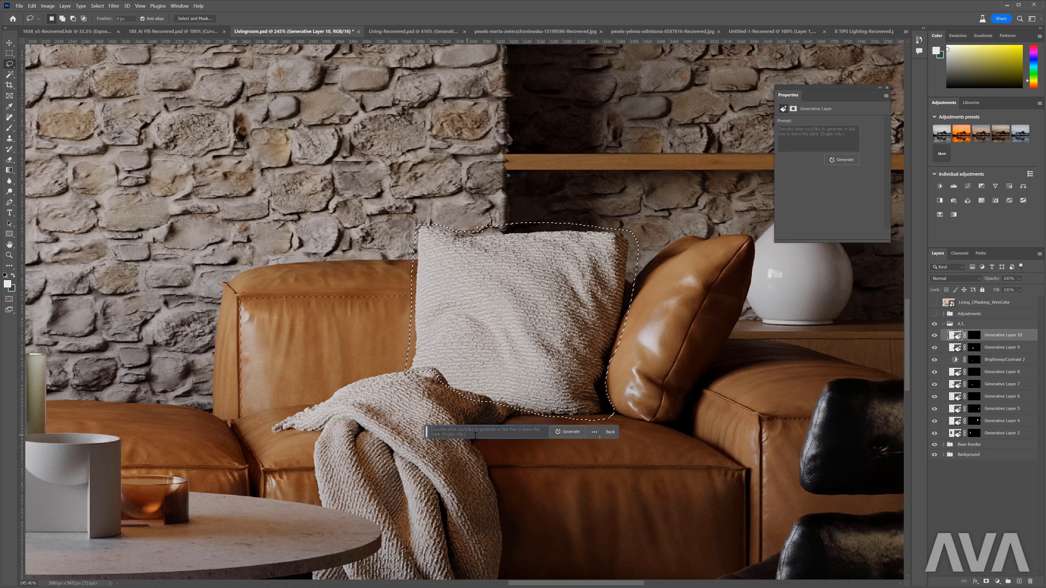
type("pillow mongolian fu")
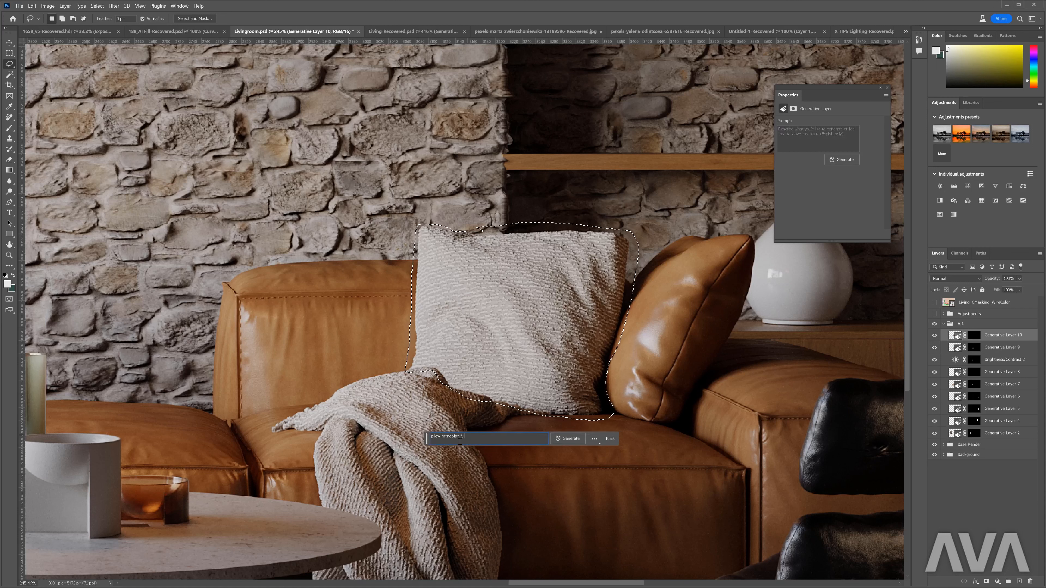
type("r")
key("Return")
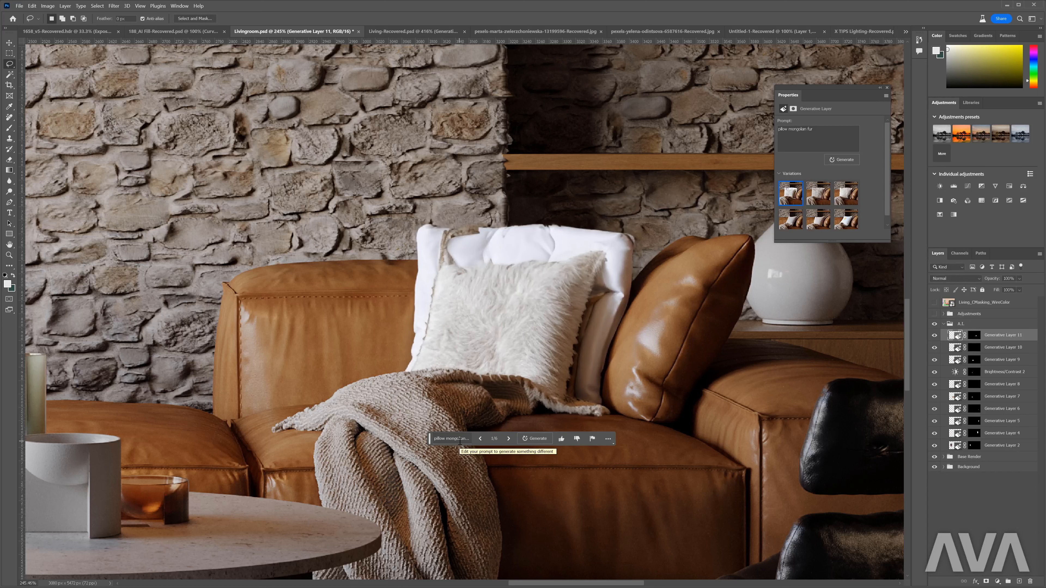
left_click(509, 441)
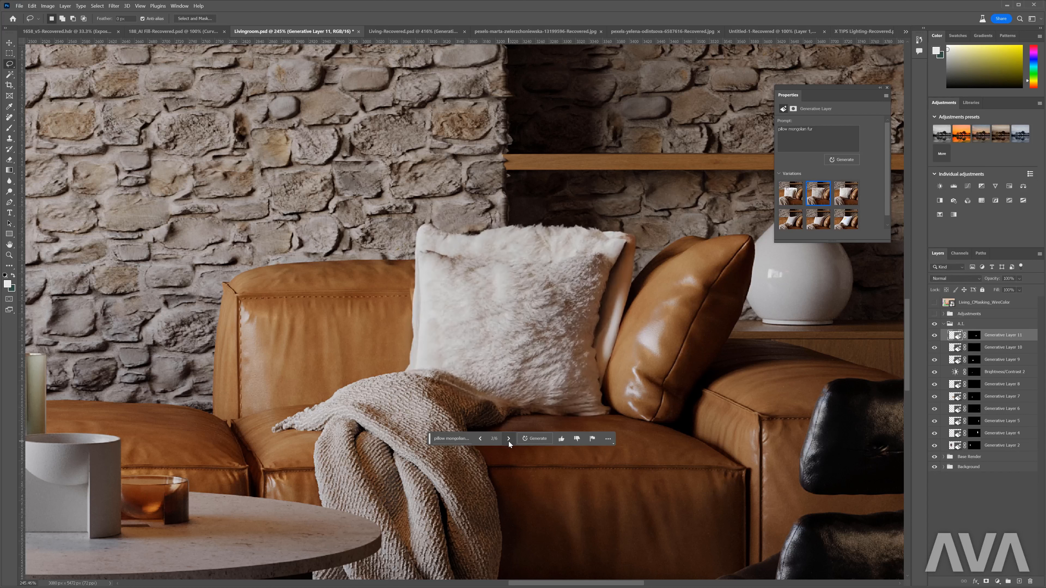
left_click(508, 440)
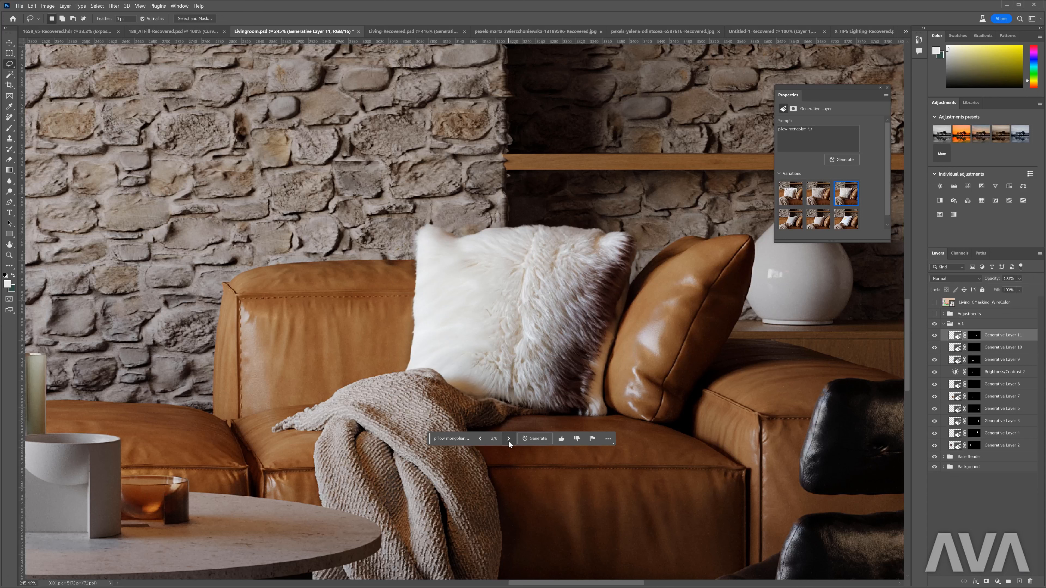
- Check the fur pillow with its layer hidden, then lasso highlights on the adjacent leather pillow, generate a leather fill, and browse three variations
left_click(935, 336)
left_click(934, 335)
scroll(613, 277, "up", 2)
mouse_move(670, 215)
left_mouse_down()
mouse_move(558, 285)
mouse_move(529, 401)
mouse_move(593, 412)
mouse_move(676, 261)
left_mouse_up()
left_click(546, 434)
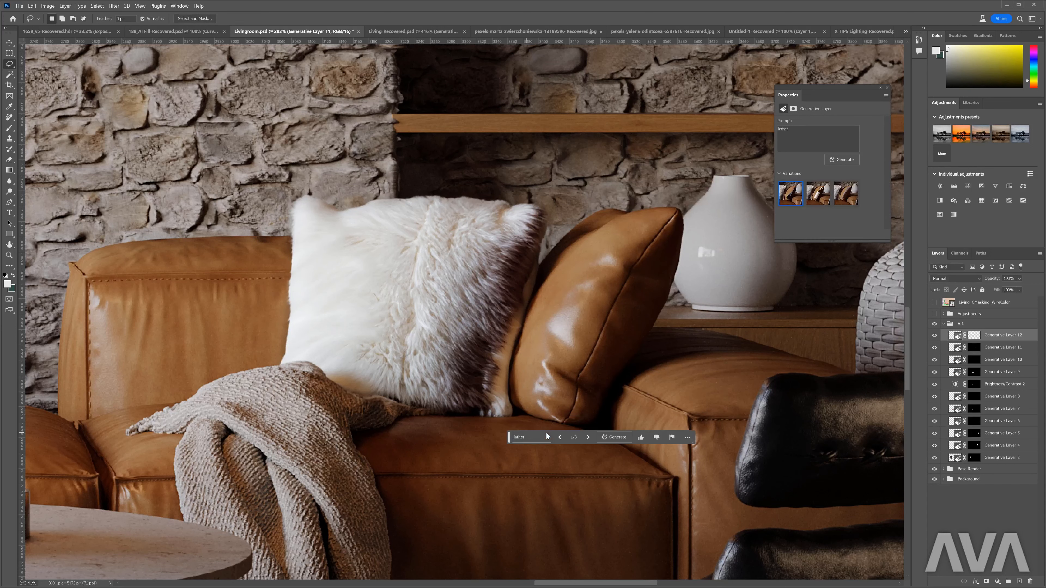
left_click(589, 438)
left_click(589, 438)
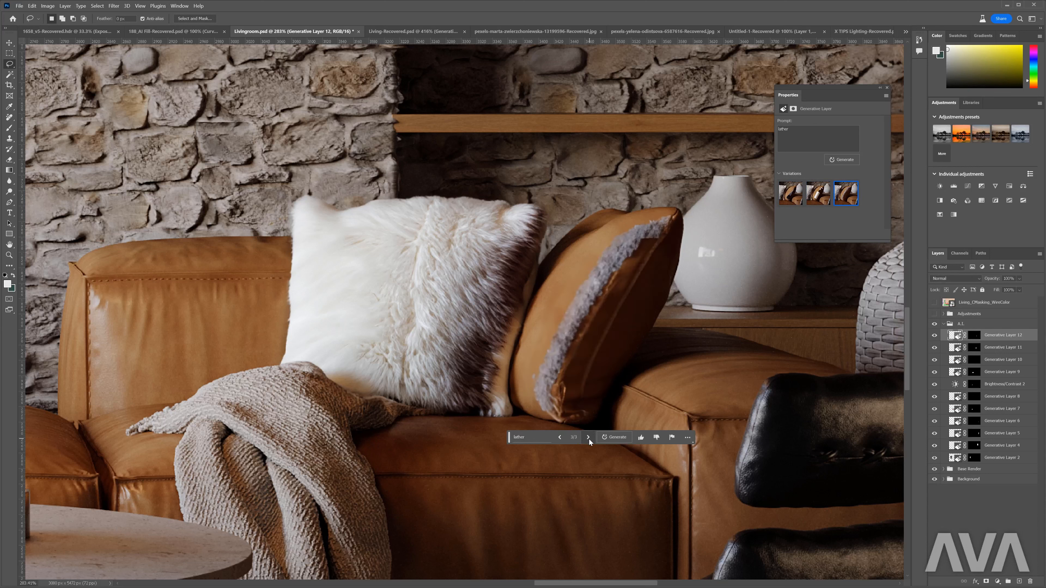
- Extend the leather prompt with "pillow", regenerate the fill, and browse to the third variation
left_click(536, 439)
type("pillow")
key("Return")
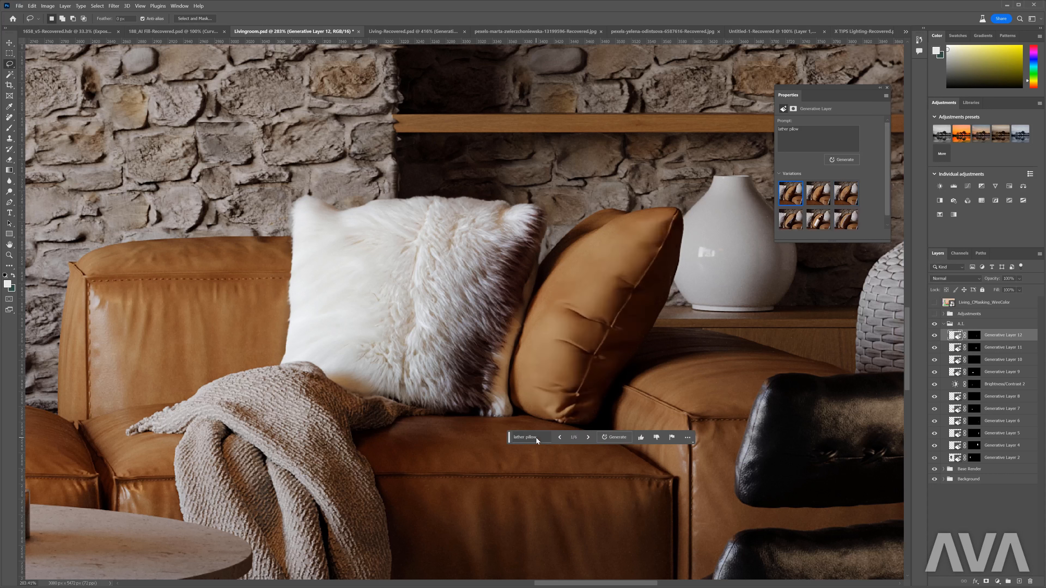
left_click(587, 438)
left_click(587, 438)
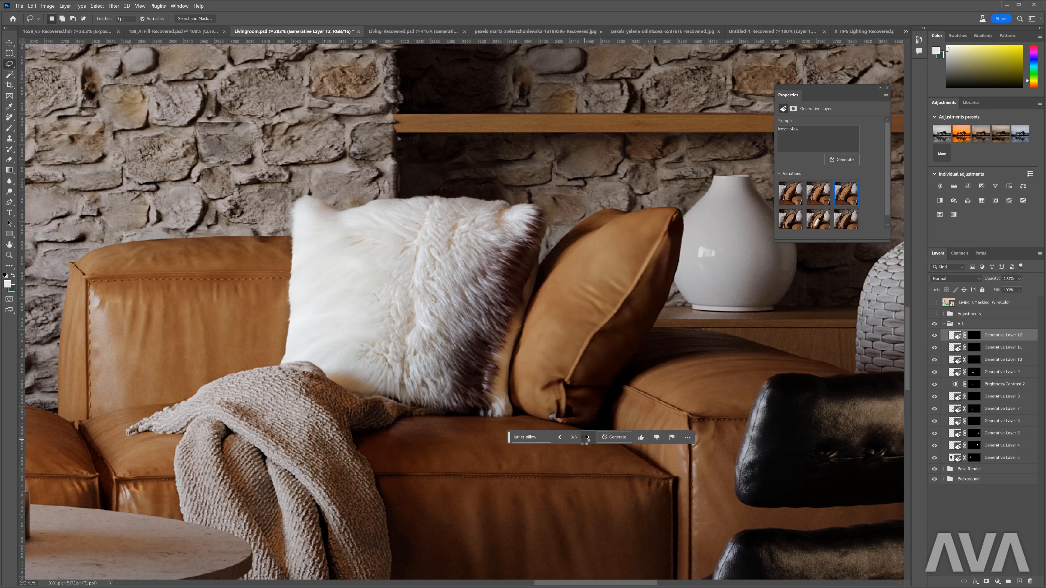
- Generate two more sets of leather pillow variations, choose the third variation, and compare it with the layer hidden
left_click(605, 436)
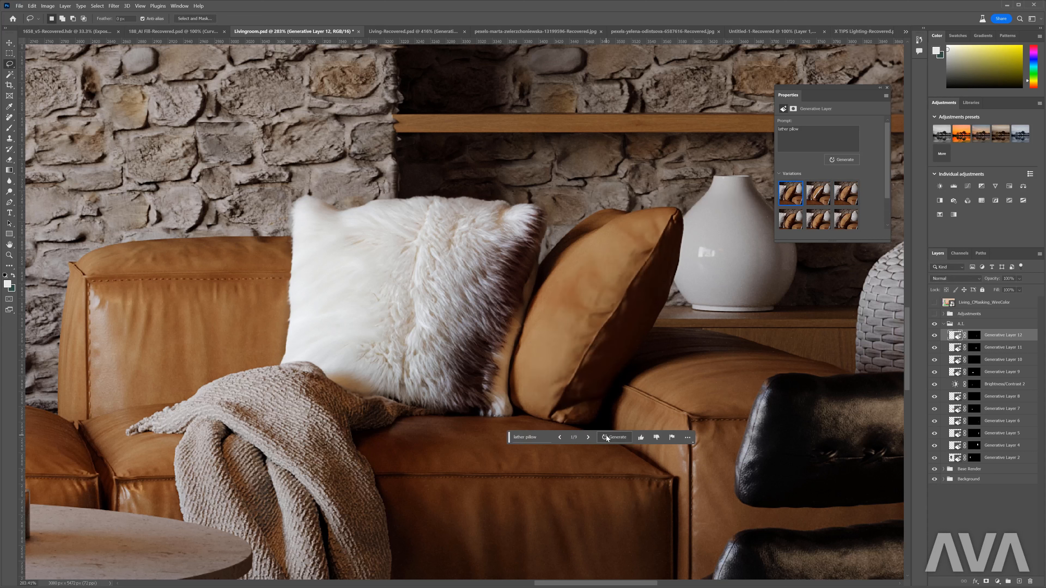
left_click(588, 438)
left_click(587, 437)
left_click(560, 437)
left_click(614, 438)
left_click(588, 437)
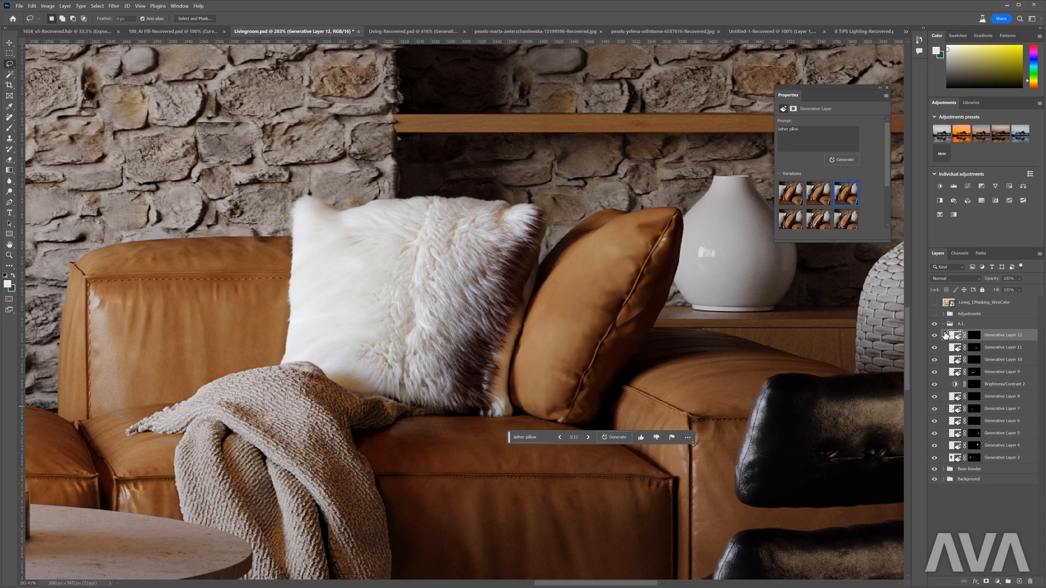
left_click(933, 336)
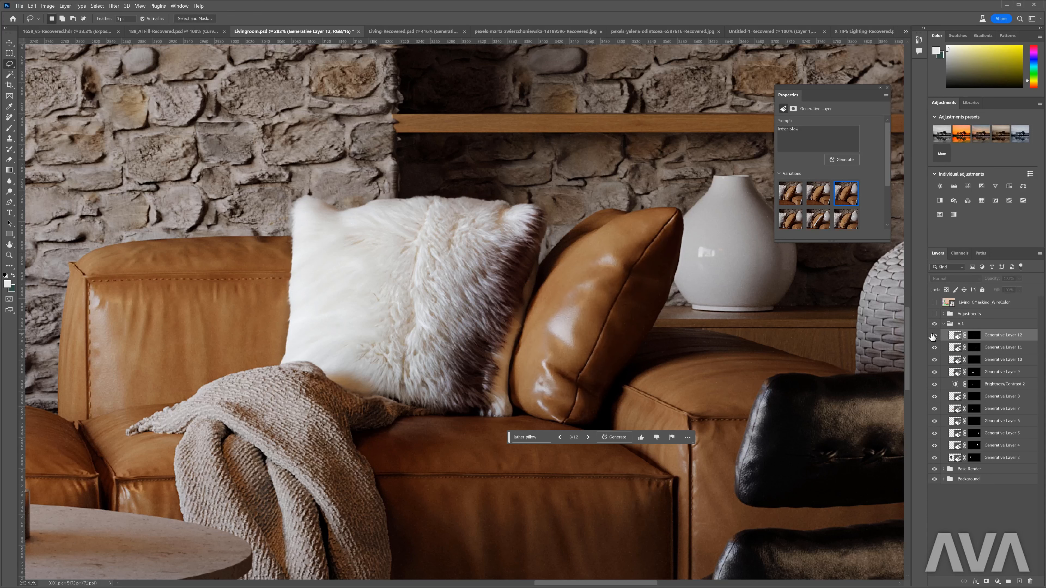
left_click(933, 336)
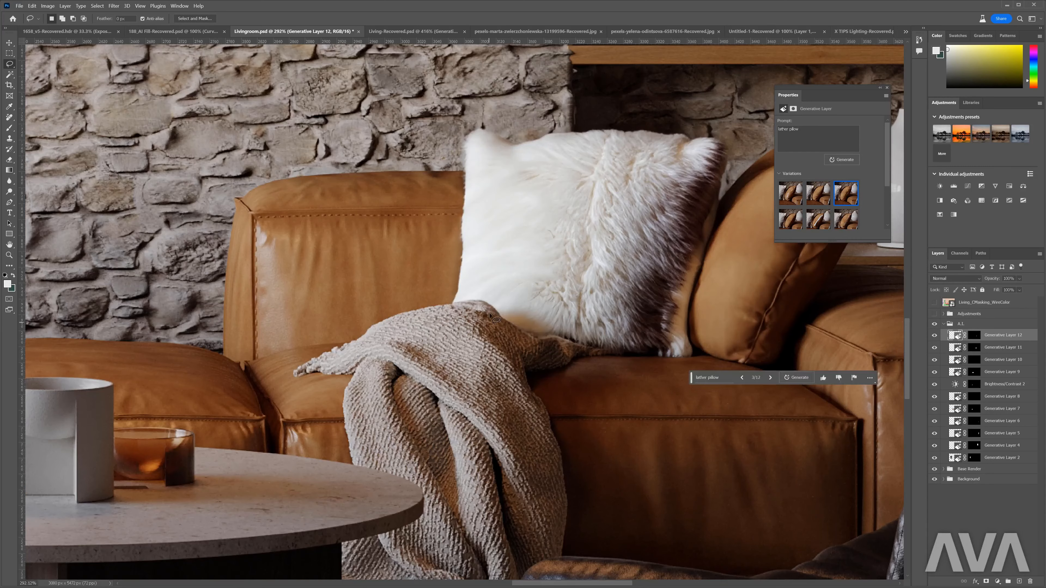
- Lasso the knit throw blanket around the table and chair edges, generate "mongolian fur blanket", and choose the third variation
mouse_move(502, 305)
left_mouse_down()
mouse_move(409, 309)
mouse_move(331, 346)
mouse_move(300, 378)
mouse_move(342, 409)
mouse_move(350, 464)
mouse_move(419, 493)
mouse_move(347, 537)
mouse_move(339, 583)
mouse_move(341, 433)
left_mouse_up()
mouse_move(432, 486)
left_mouse_down()
mouse_move(543, 436)
mouse_move(552, 247)
mouse_move(605, 197)
mouse_move(505, 156)
left_mouse_up()
left_click(405, 500)
type("mongolian fu")
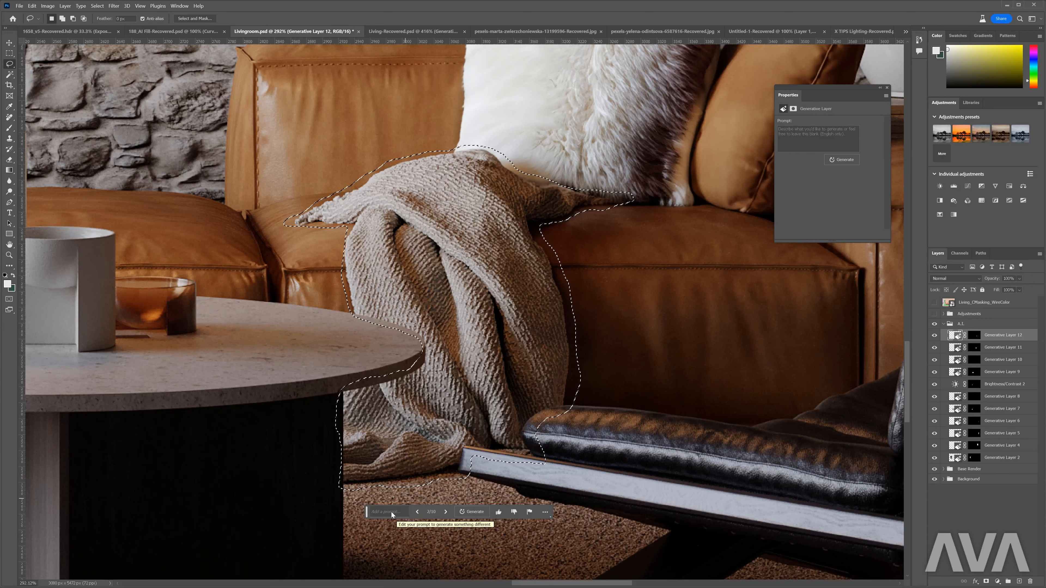
type("r blanket")
left_click(505, 512)
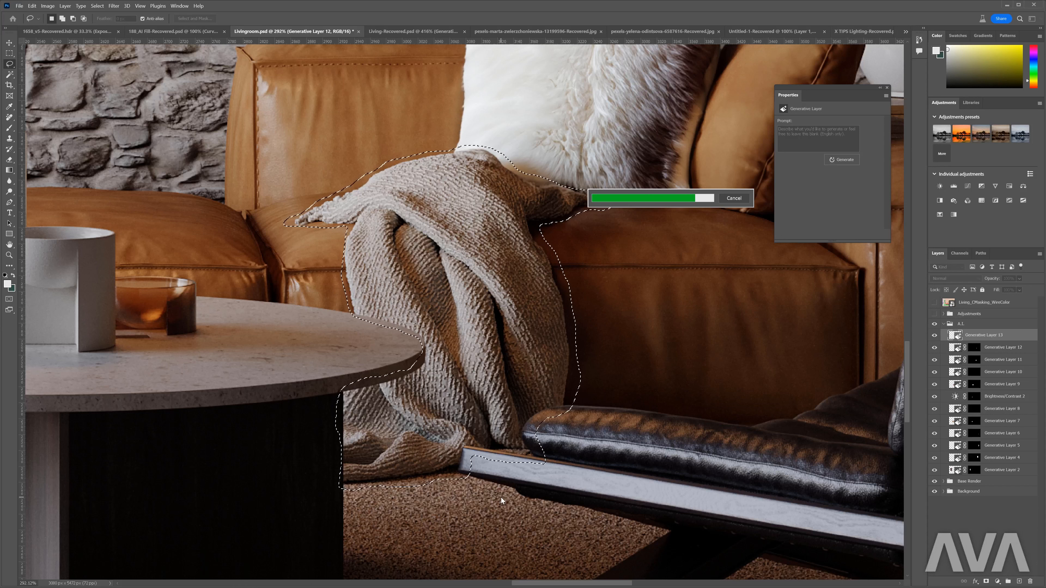
left_click(446, 512)
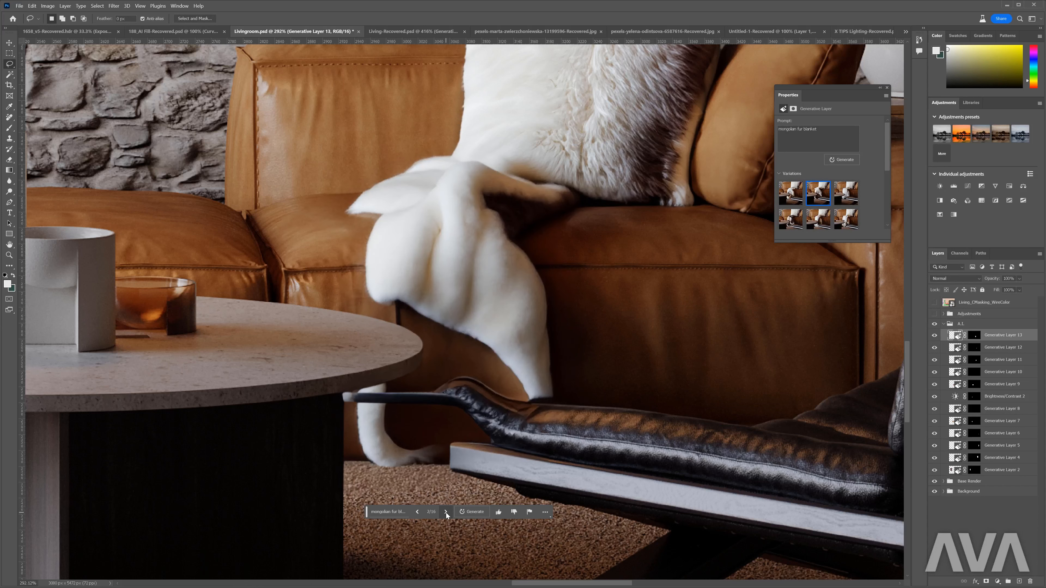
left_click(446, 512)
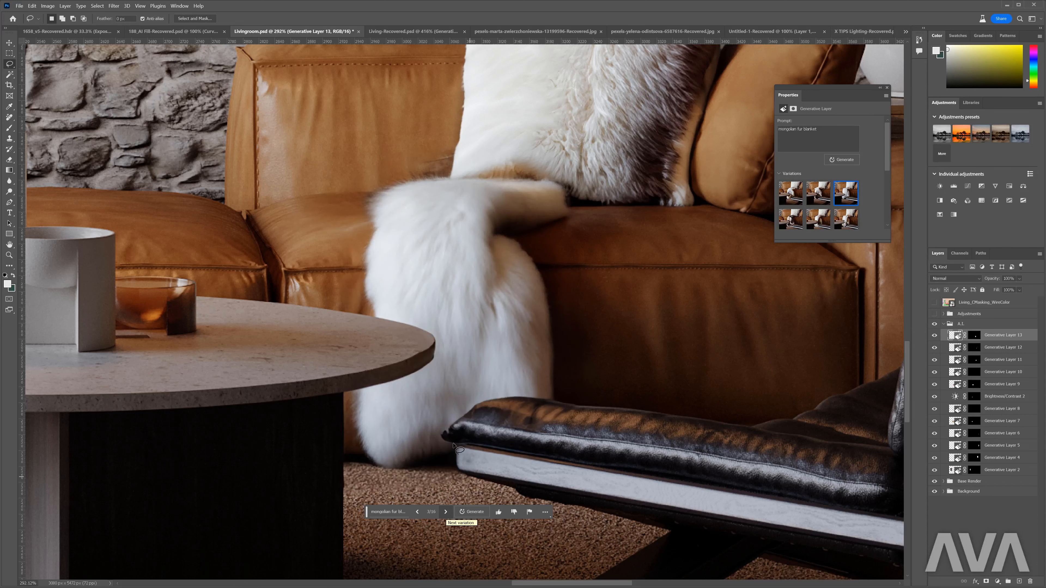
- Check the Living_CMasking_WireColor layer, then duplicate Layer 0 from Base Render above Generative Layer 13 and delete the copy's layer mask
key("ctrl+minus")
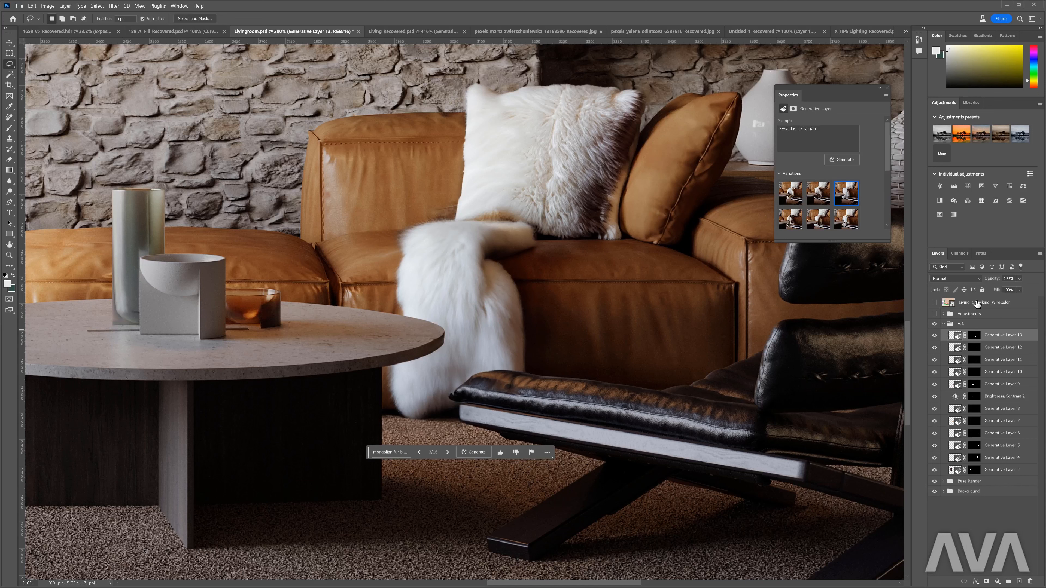
left_click(935, 303)
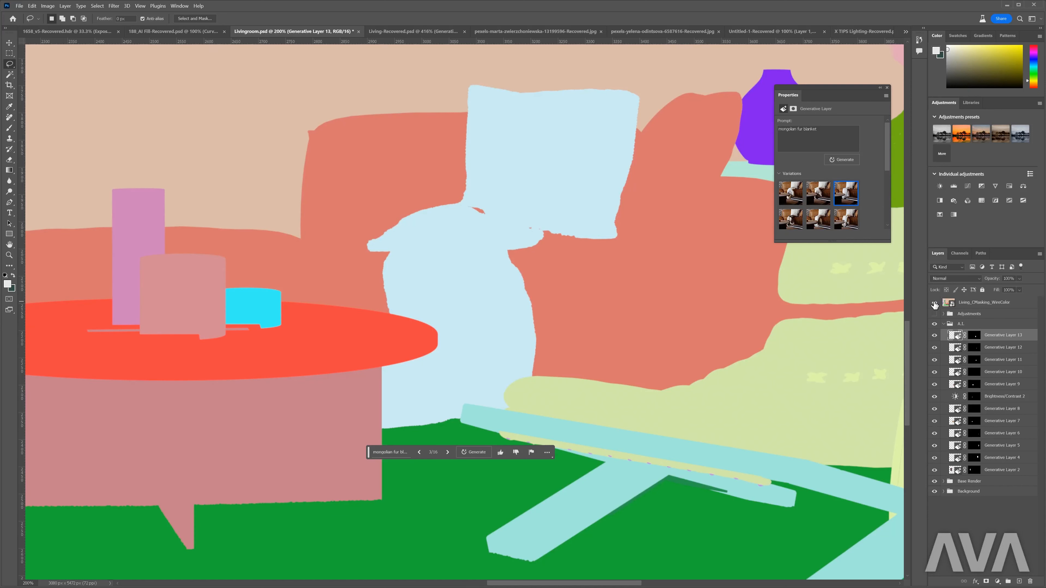
left_click(934, 303)
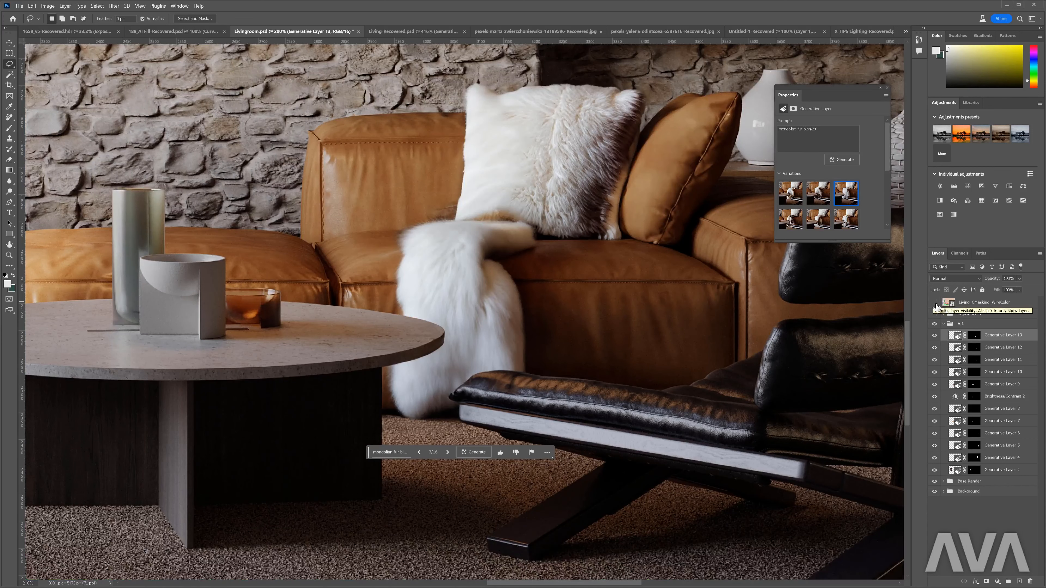
left_click(943, 482)
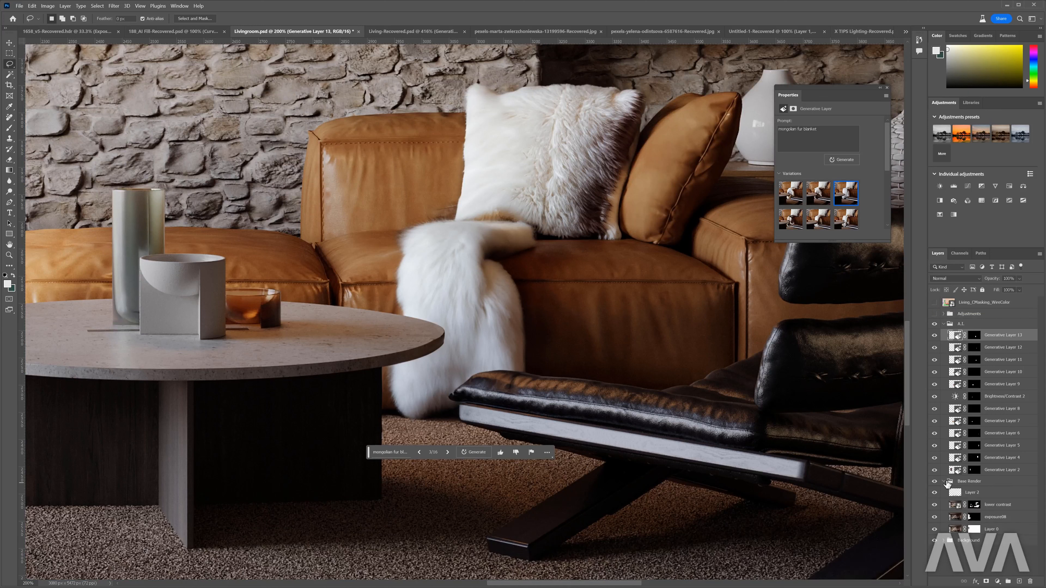
left_click(987, 530)
left_click_drag(988, 531, 973, 336)
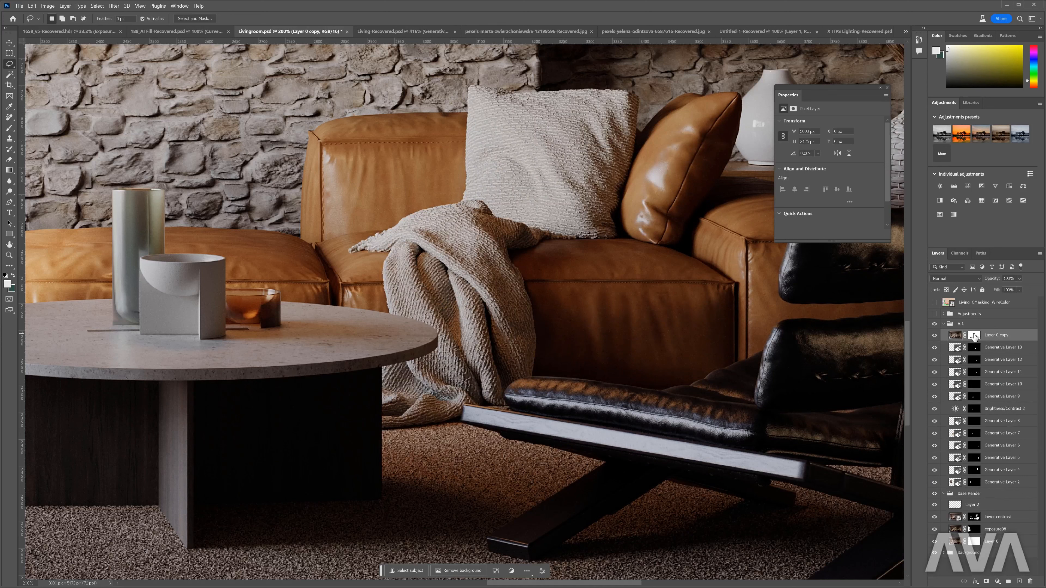
right_click(974, 336)
left_click(996, 355)
- Magic Wand the chair's leather, chair frame and round tabletop colors on Living_CMasking_WireColor into one selection, then hide that layer
left_click(934, 303)
key("w")
left_click(551, 396)
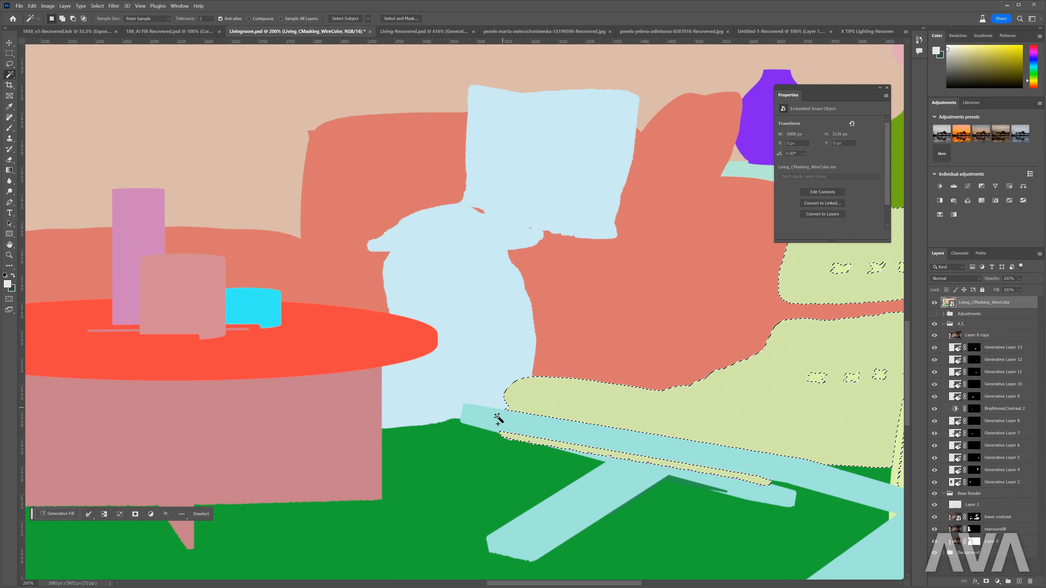
left_click(498, 418, "shift")
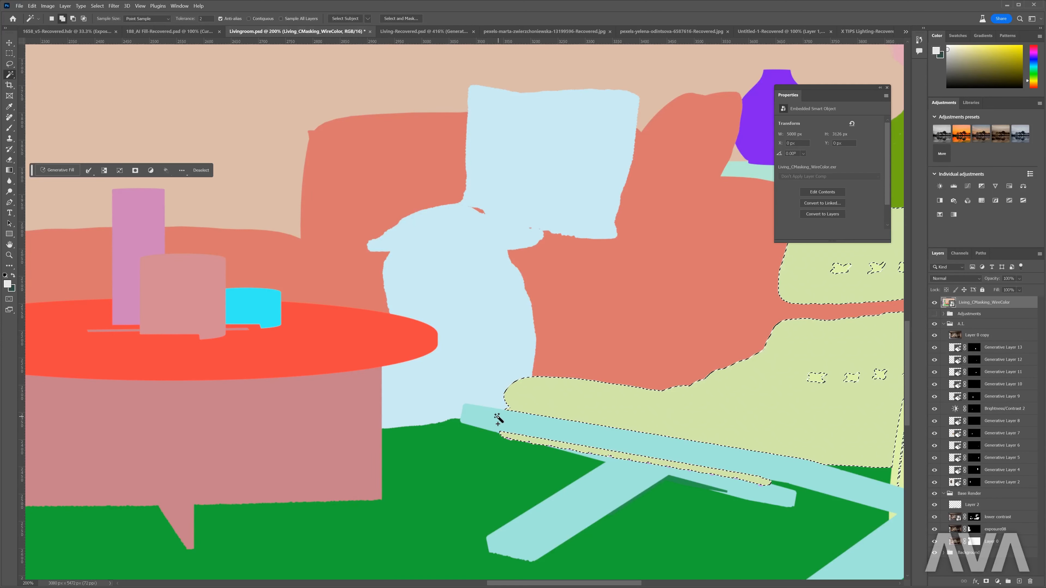
left_click(384, 351, "shift")
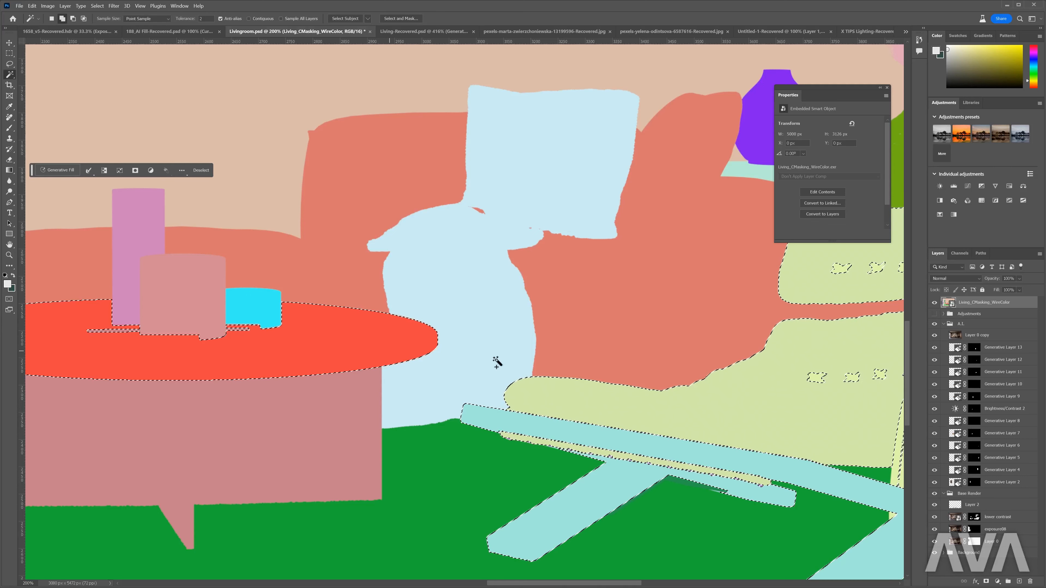
left_click(934, 303)
- Mask Layer 0 copy with the chair and tabletop selection and compare the result with the layer hidden
left_click(980, 335)
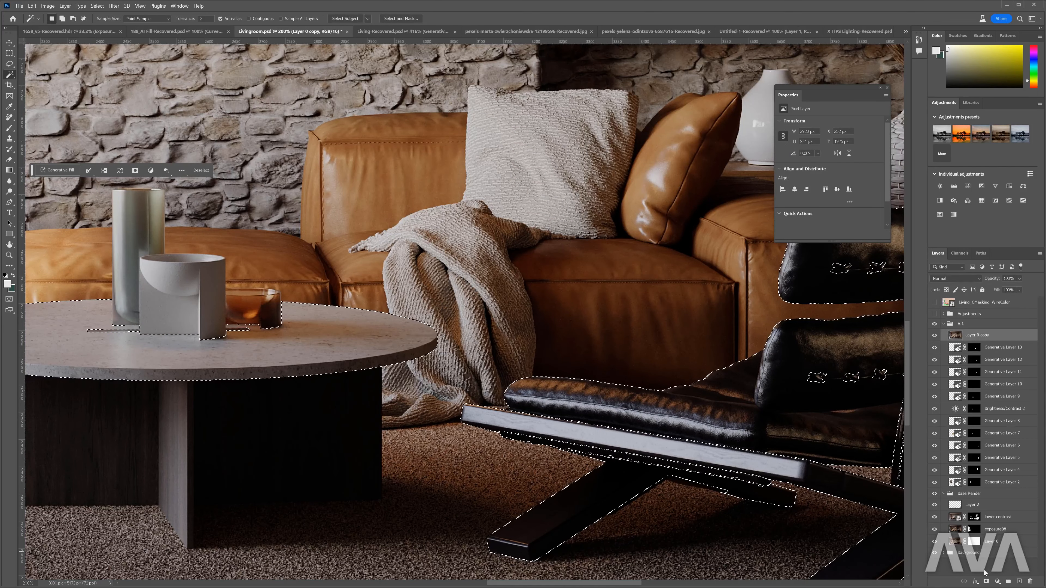
left_click(986, 581)
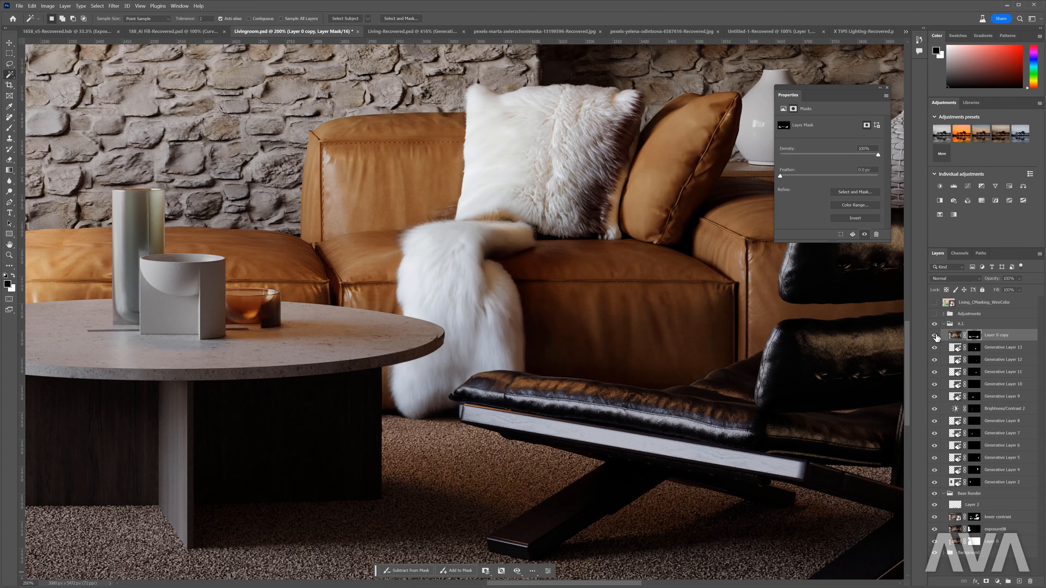
left_click(935, 335)
left_click(935, 335)
- Hide Layer 0 copy, generate an unprompted fill over lassoed areas at the tabletop edge and chair tip, then show the copy again
left_click(935, 336)
key("l")
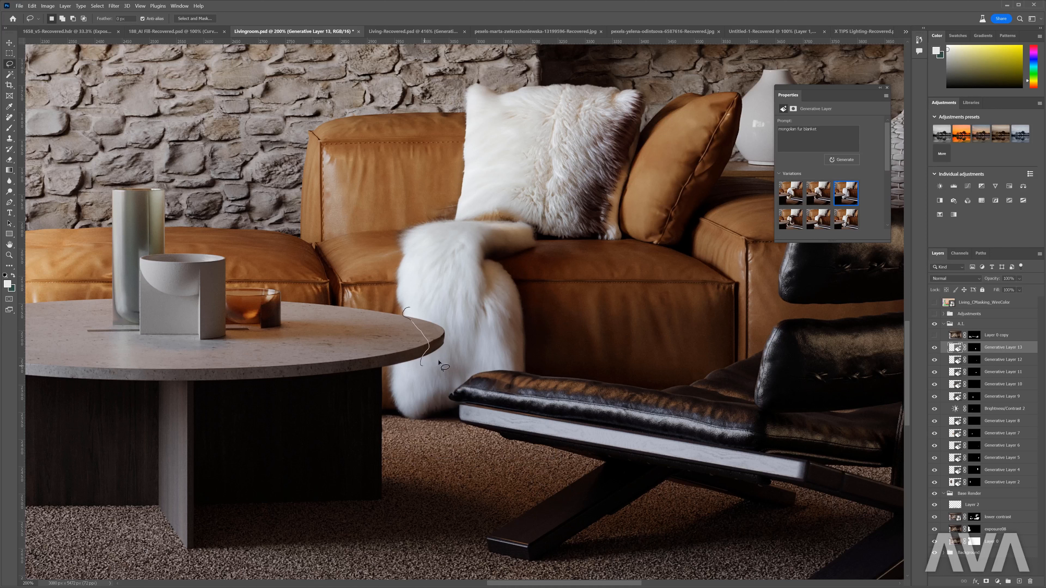
left_click_drag(422, 368, 412, 309)
mouse_move(480, 362)
left_mouse_down()
mouse_move(448, 386)
mouse_move(457, 416)
mouse_move(486, 432)
mouse_move(525, 394)
mouse_move(522, 369)
mouse_move(480, 363)
left_mouse_up()
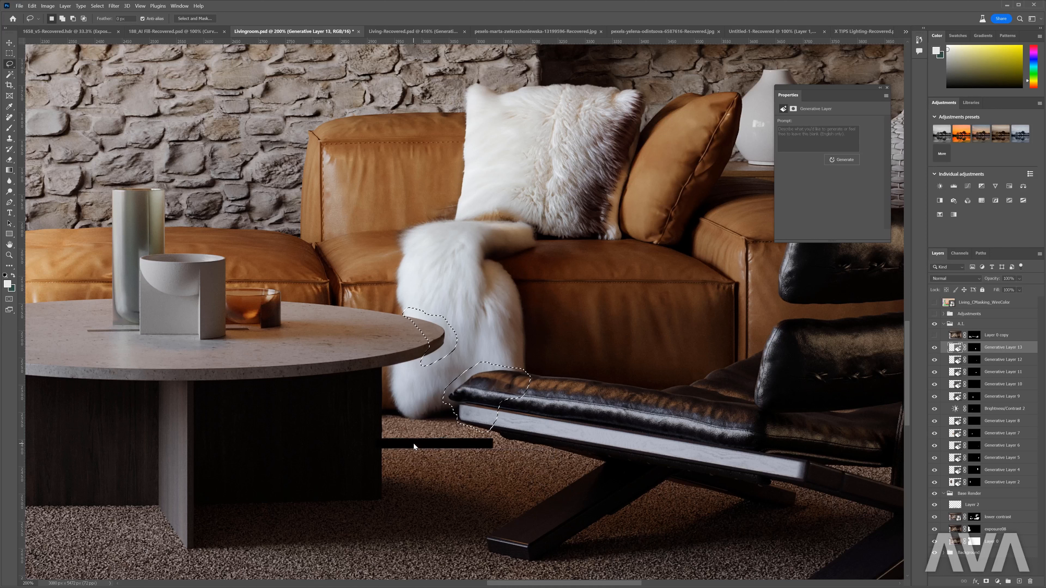
left_click(510, 443)
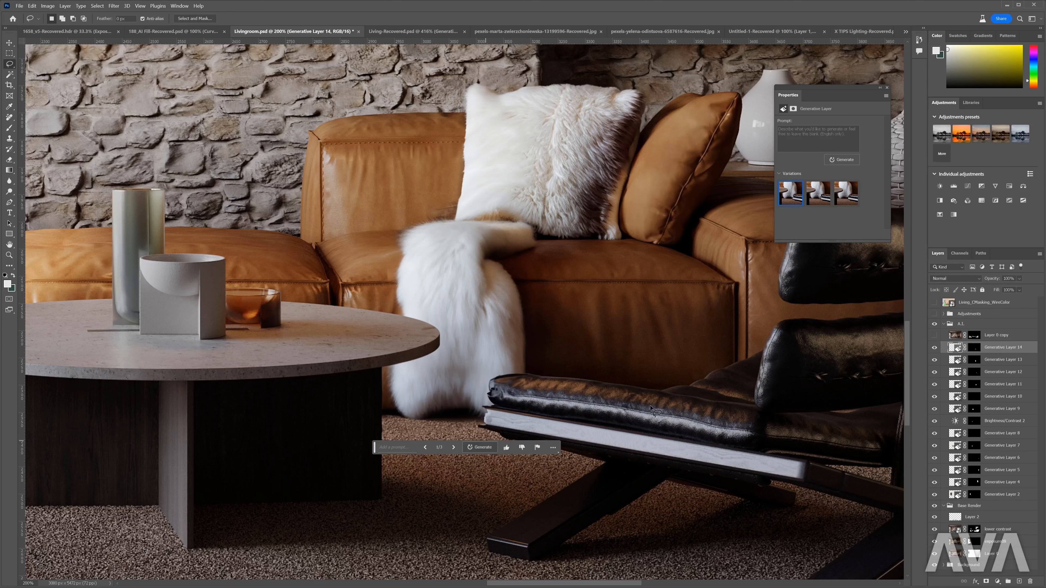
left_click(934, 336)
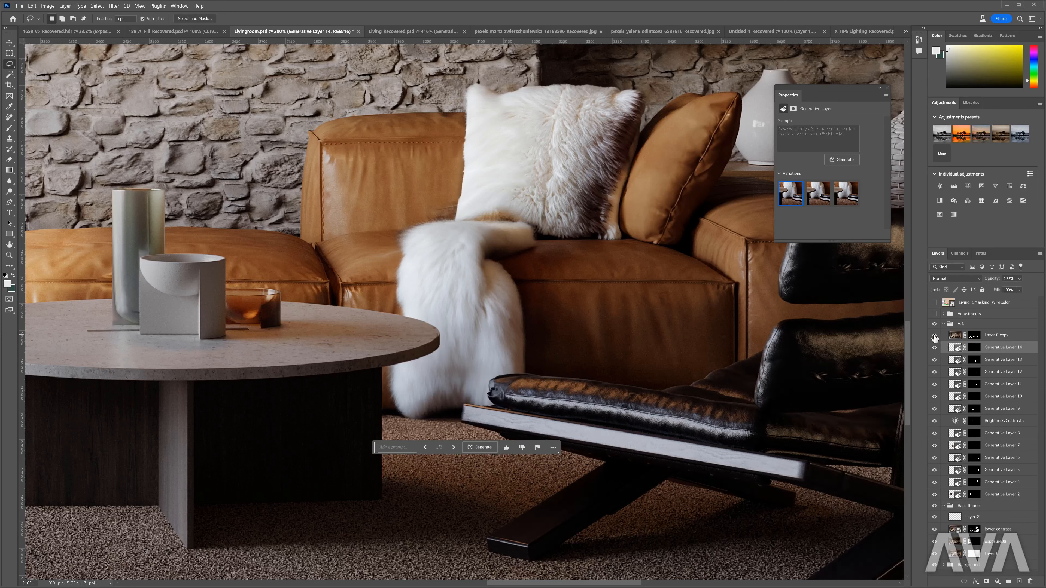
- Create a new layer and clone-stamp fur over the leftover chair tip and blanket edges beside the chair cushion
key("ctrl+shift+n")
key("Return")
scroll(480, 369, "up", 5)
key("s")
left_click_drag(484, 350, 494, 354)
left_click(484, 351, "alt")
mouse_move(534, 392)
left_mouse_down()
mouse_move(509, 407)
mouse_move(513, 455)
left_mouse_up()
left_click(934, 335)
left_click_drag(549, 353, 538, 353)
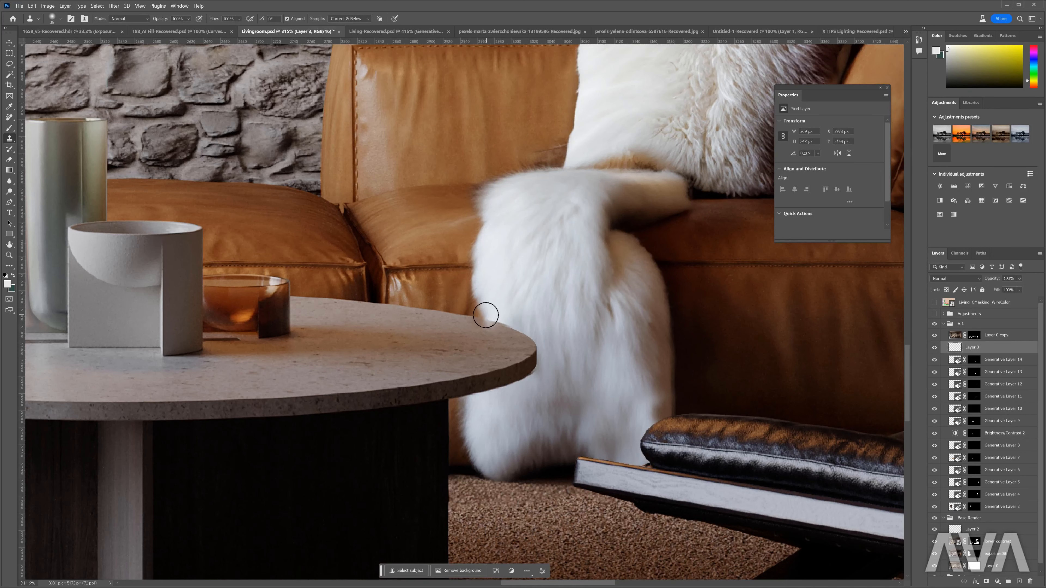
mouse_move(486, 315)
left_mouse_down()
mouse_move(534, 375)
mouse_move(509, 329)
mouse_move(526, 378)
mouse_move(518, 391)
mouse_move(481, 393)
mouse_move(552, 370)
left_mouse_up()
left_click(488, 303, "alt")
- Review the retouched sofa area in the wider scene and compare it with Layer 0 copy hidden
scroll(614, 354, "down", 4)
scroll(556, 381, "up", 6)
scroll(647, 372, "down", 3)
scroll(647, 372, "down", 3)
key("v")
scroll(630, 379, "down", 2)
left_click(935, 336)
left_click(934, 336)
- Above Generative Layer 11, lasso the white fur pillow's upper-left edge and generate a fill without a prompt
left_click(990, 397)
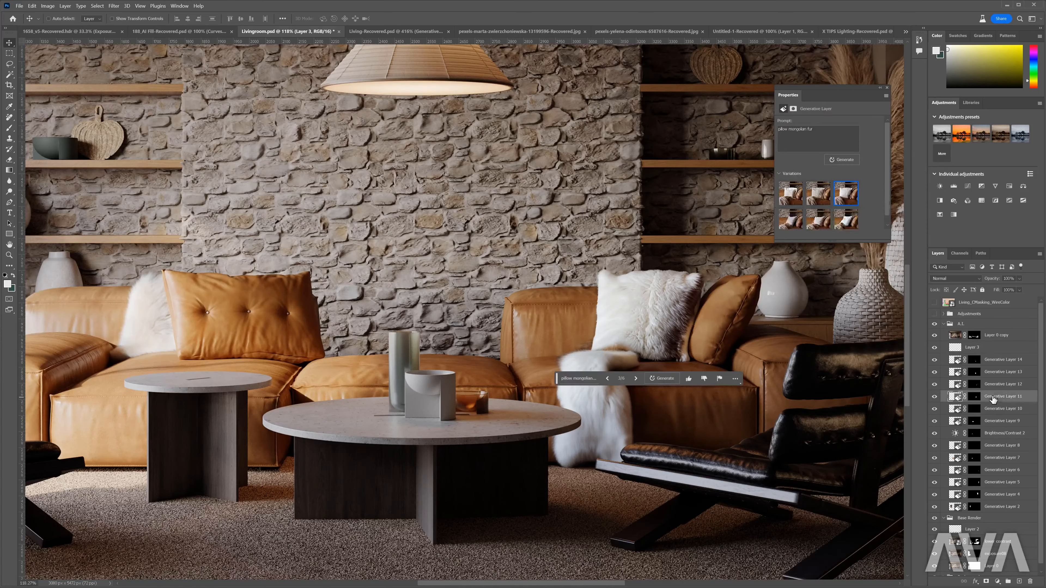
scroll(593, 262, "up", 3)
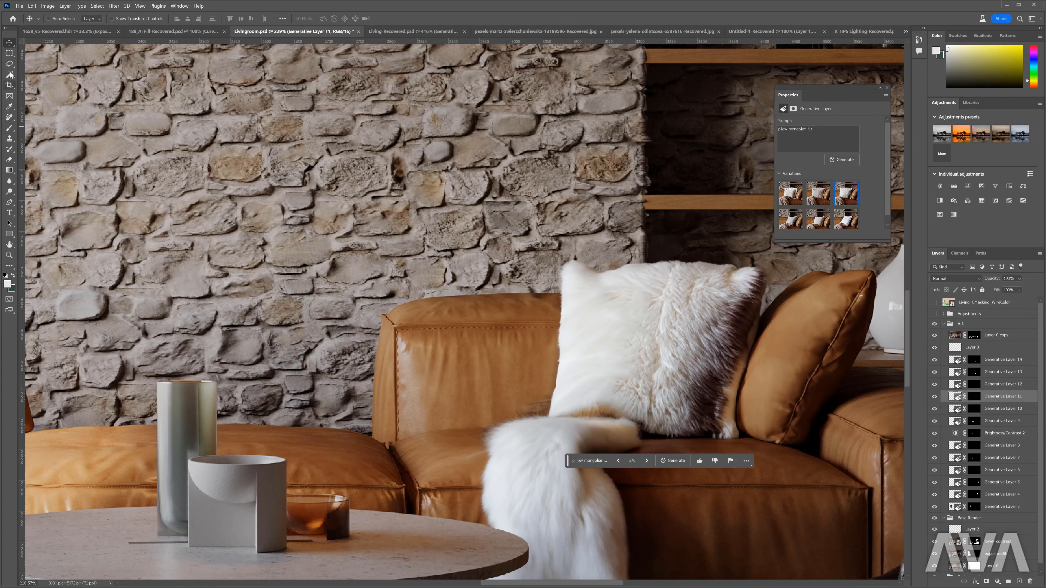
left_click(9, 64)
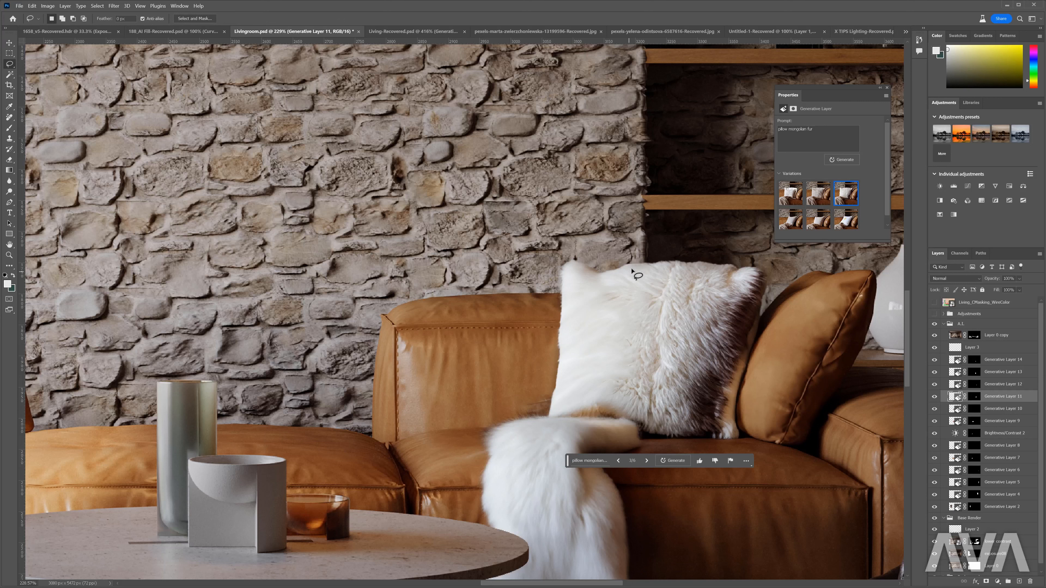
left_click_drag(632, 270, 582, 259)
mouse_move(565, 294)
left_mouse_down()
mouse_move(671, 275)
mouse_move(682, 260)
mouse_move(606, 275)
mouse_move(658, 274)
left_mouse_up()
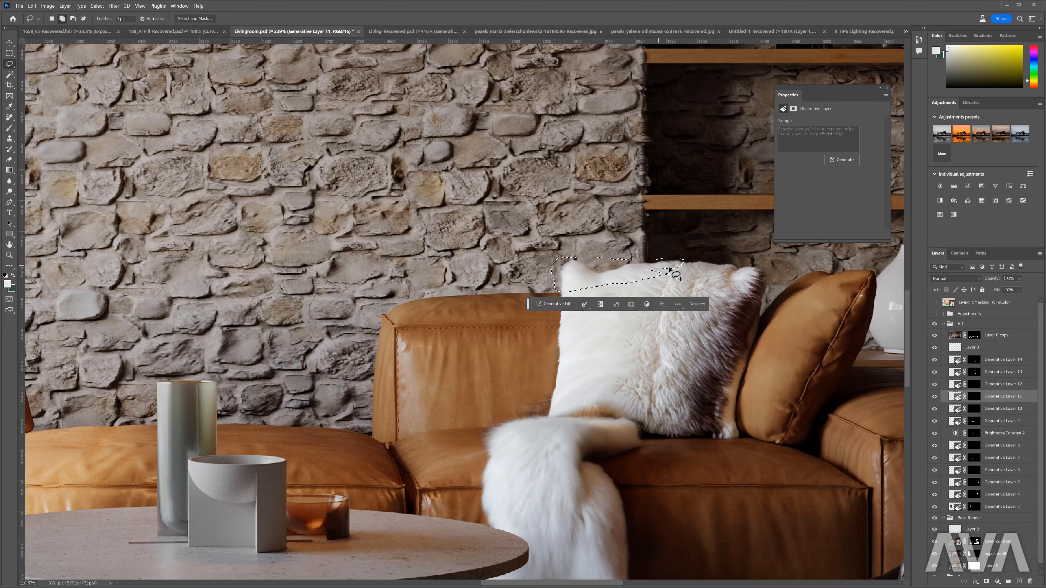
left_click(553, 304)
left_click(659, 303)
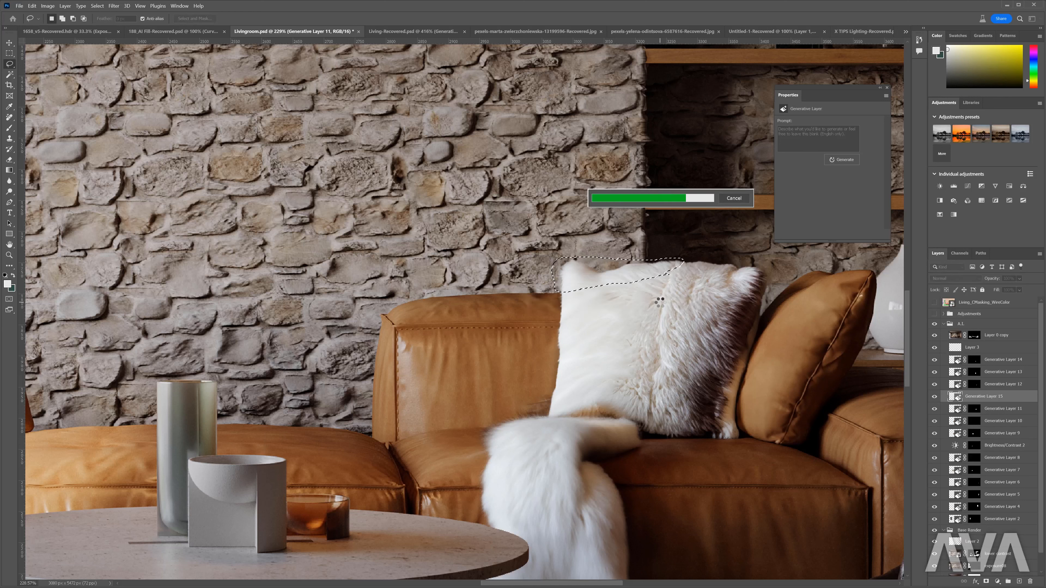
- Browse the pillow edge variations, choose the second one, and move the floating task bar clear of the pillow
left_click(604, 308)
left_click(604, 307)
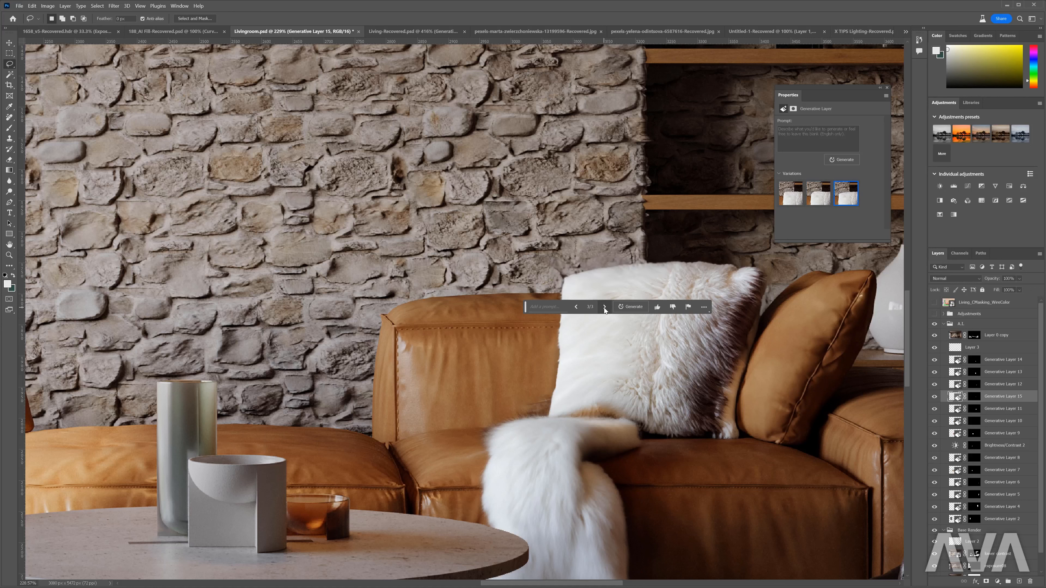
left_click(580, 307)
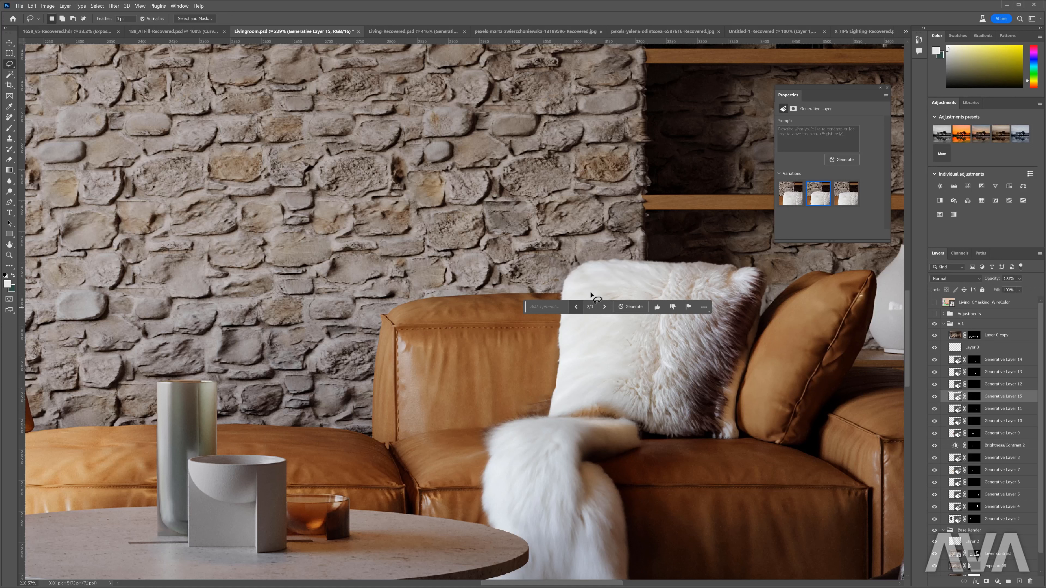
left_click_drag(526, 307, 537, 219)
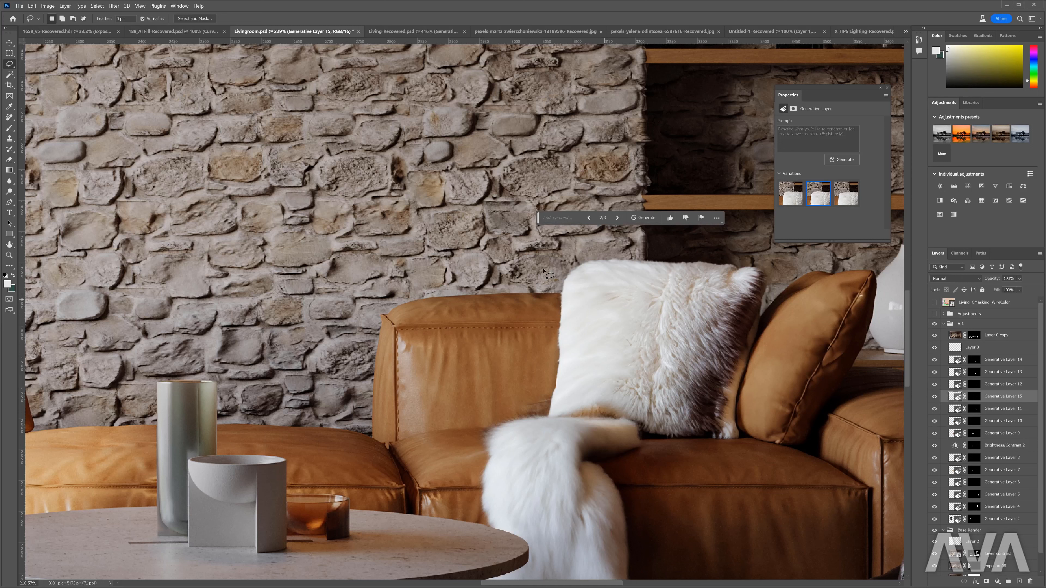
- Lasso the white fur pillow's left edge, generate a fill without a prompt, and choose the first variation
mouse_move(557, 278)
left_mouse_down()
mouse_move(549, 417)
mouse_move(592, 283)
mouse_move(579, 265)
left_mouse_up()
left_click(515, 431)
left_click(629, 432)
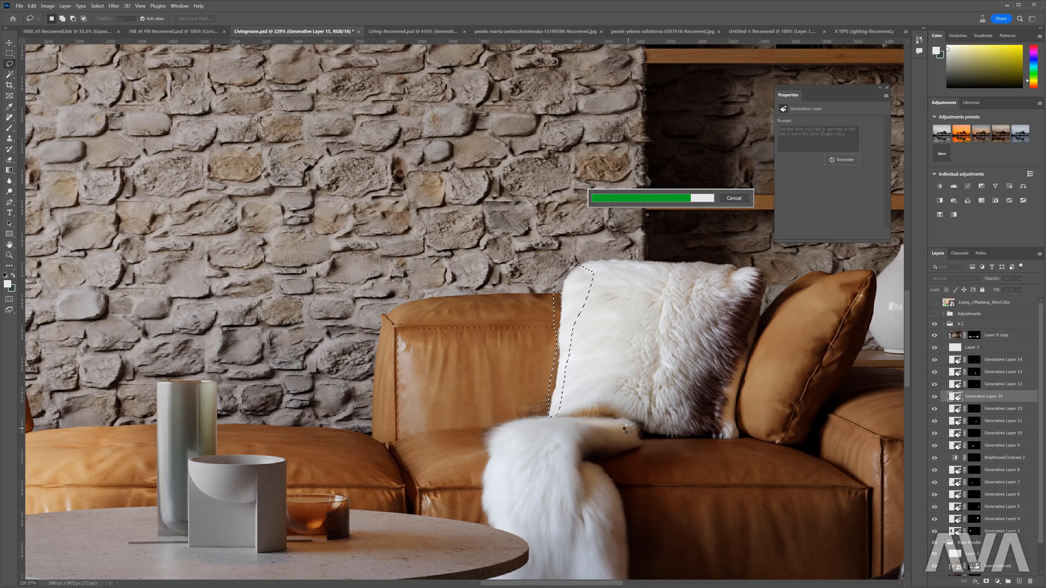
left_click(558, 433)
left_click(557, 434)
left_click(530, 433)
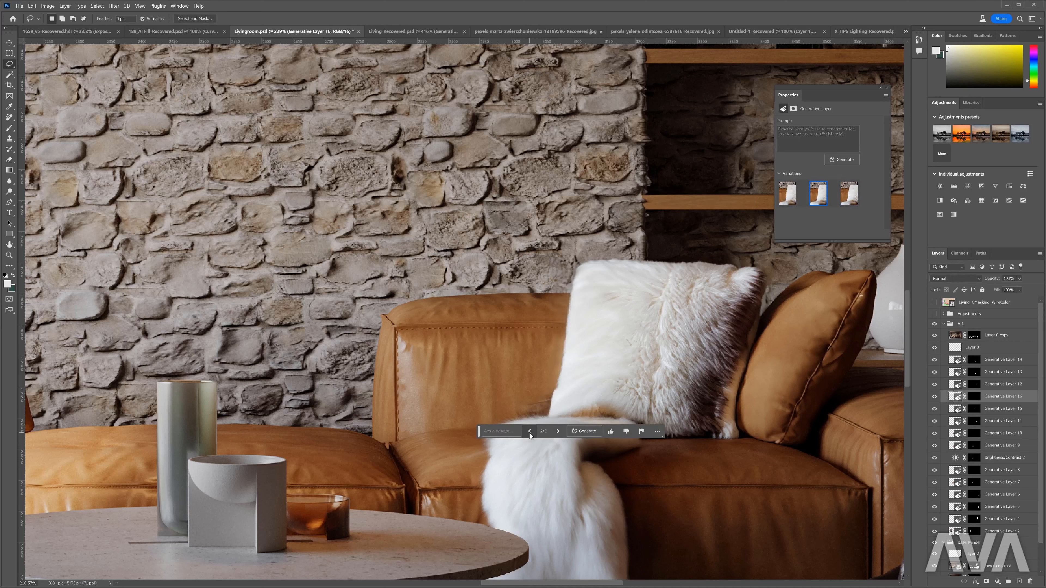
left_click(529, 433)
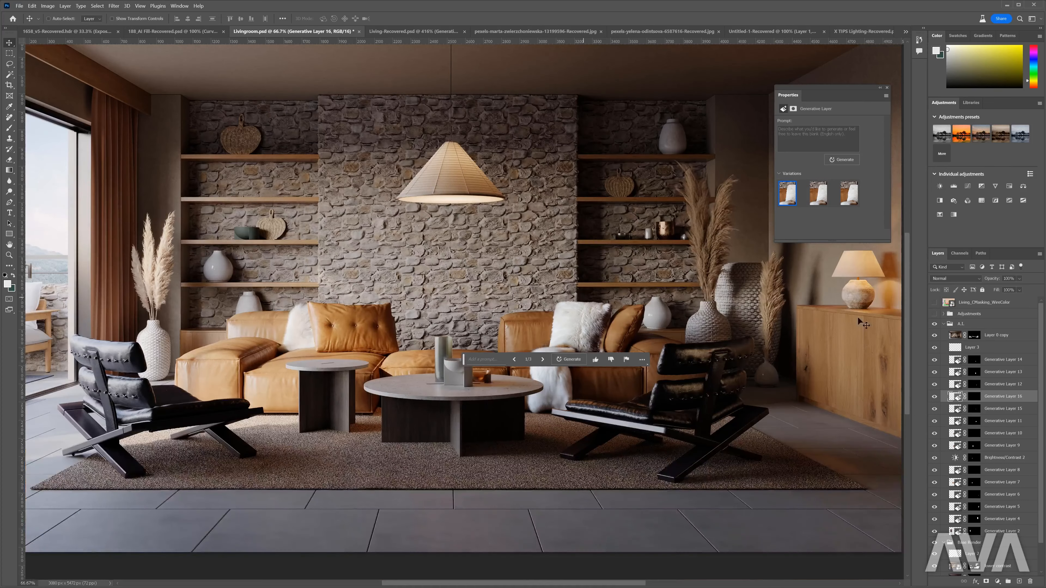
- Compare the whole scene with and without the A.I. group's retouching
left_click(957, 326)
left_click(934, 324)
left_click(934, 324)
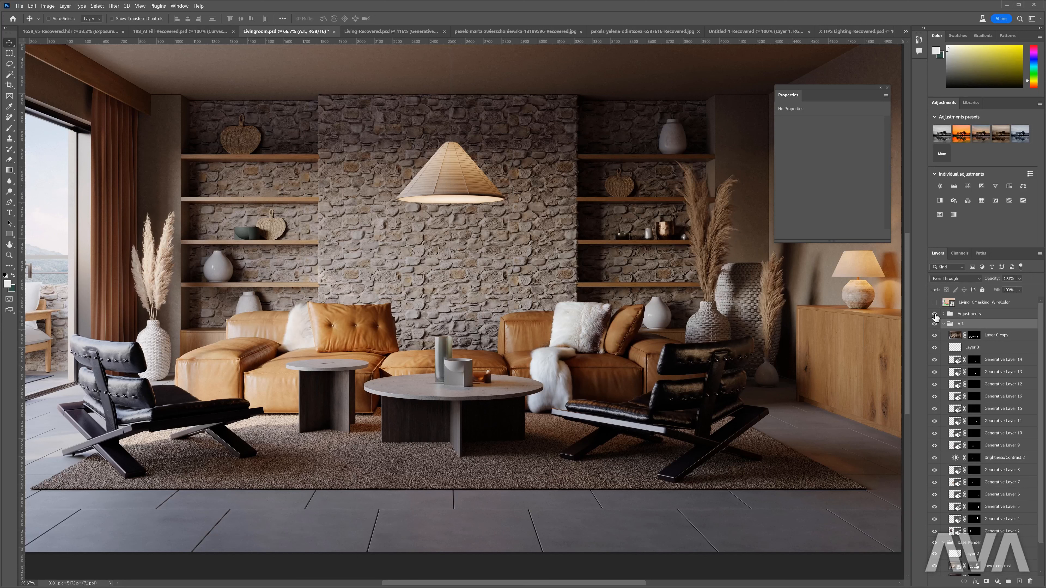
- Add a Curves adjustment above Layer 3 and pull down the RGB midtones to darken the fur pillow and throw
left_click(951, 346)
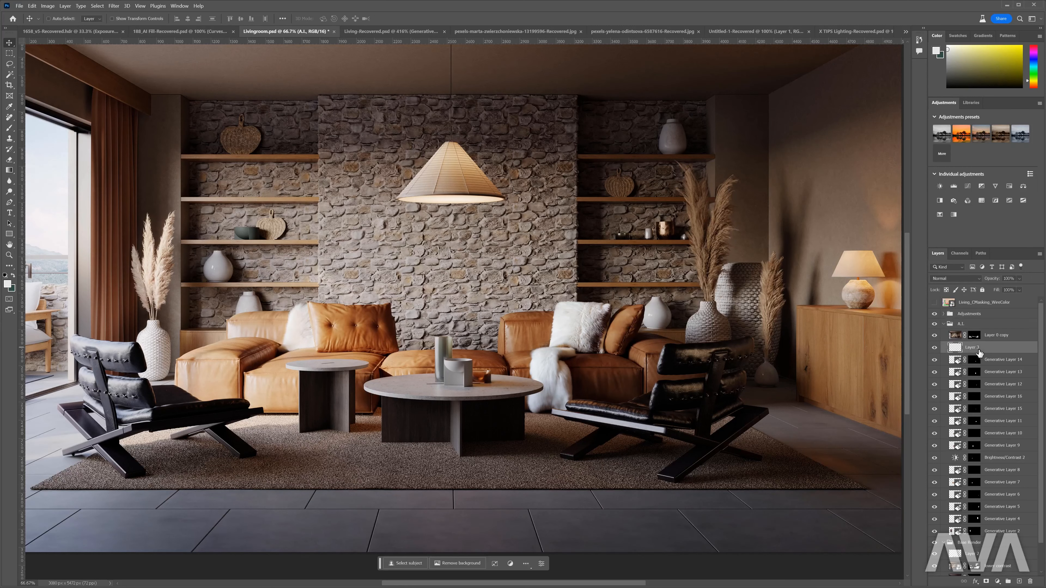
left_click(968, 186)
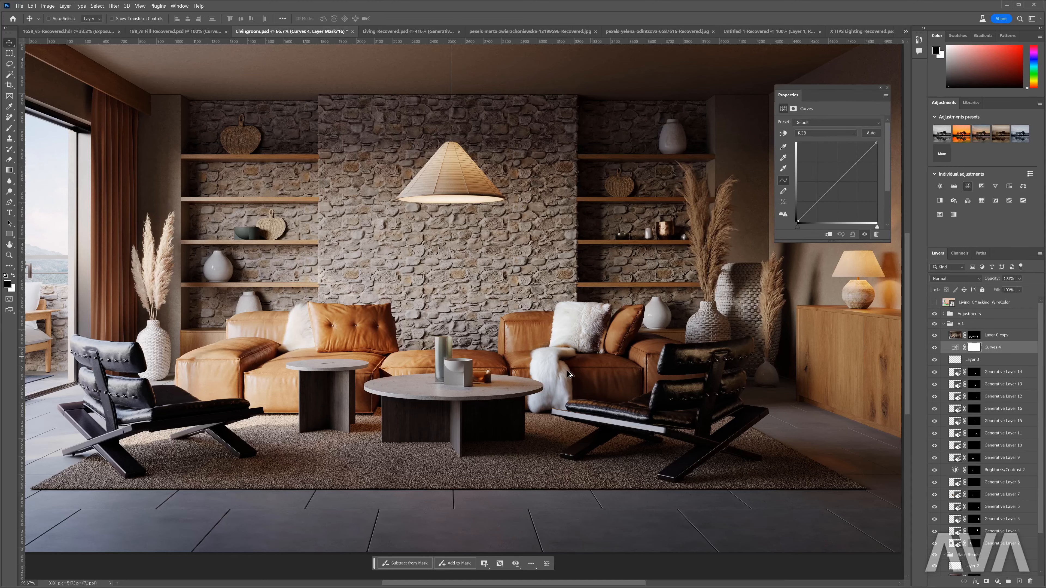
scroll(562, 378, "up", 3)
scroll(561, 379, "up", 3)
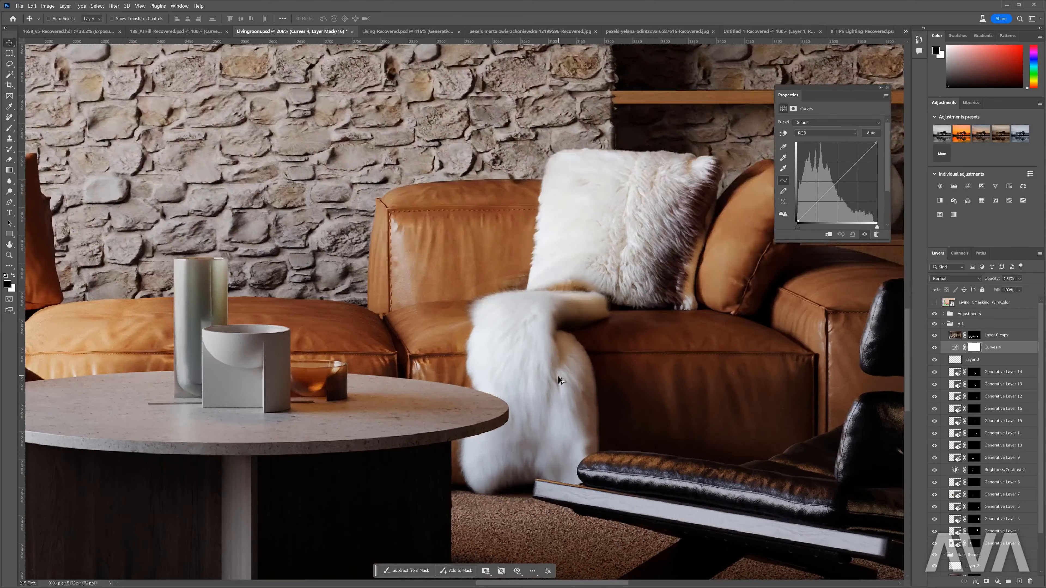
left_click(817, 207)
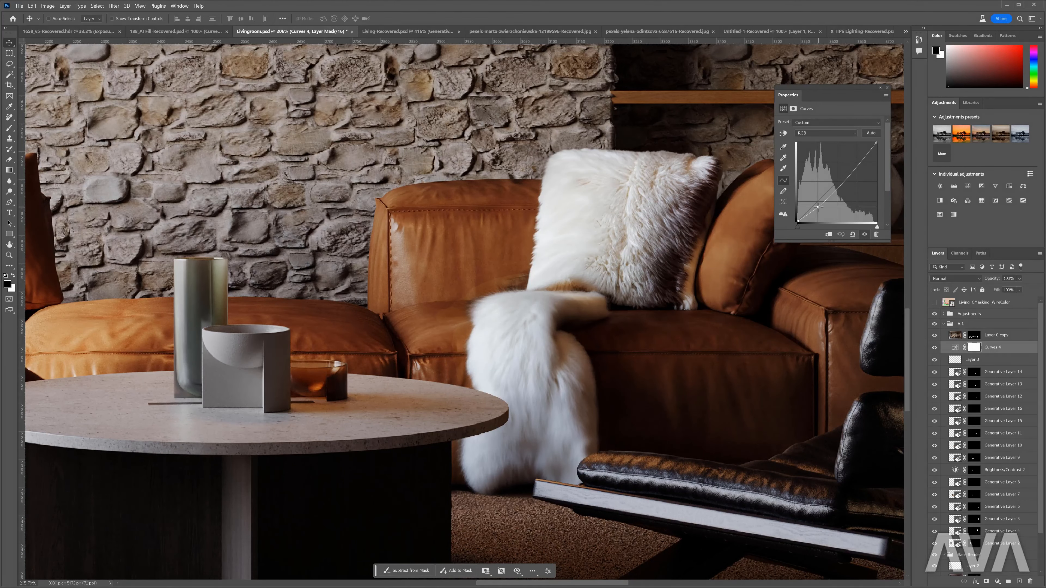
left_click_drag(823, 202, 824, 202)
- Fine-tune the midpoints of the Blue, Green and Red curves to give the fur a warmer tone
left_click(820, 132)
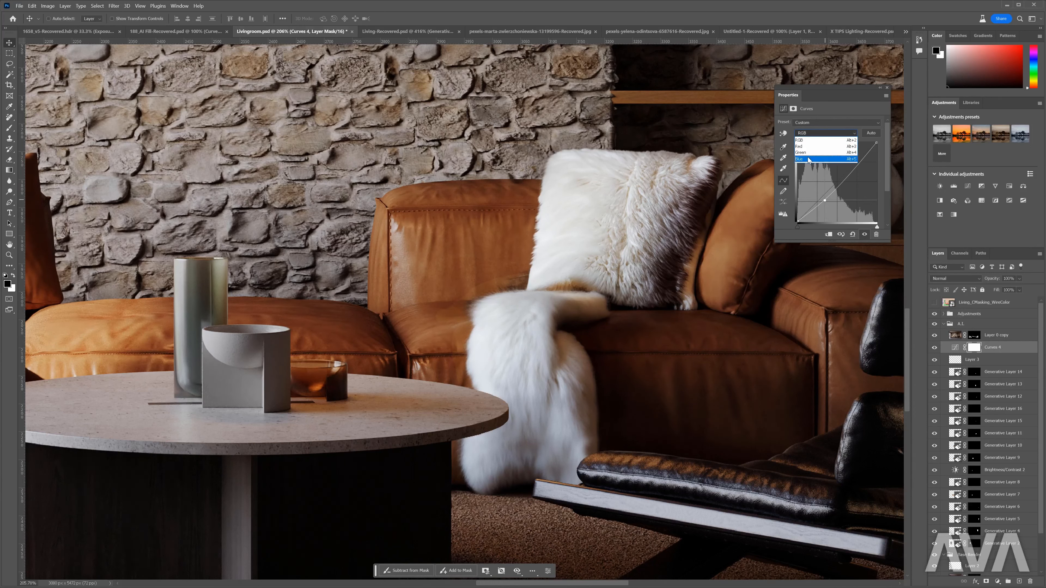
left_click(820, 160)
left_click(838, 182)
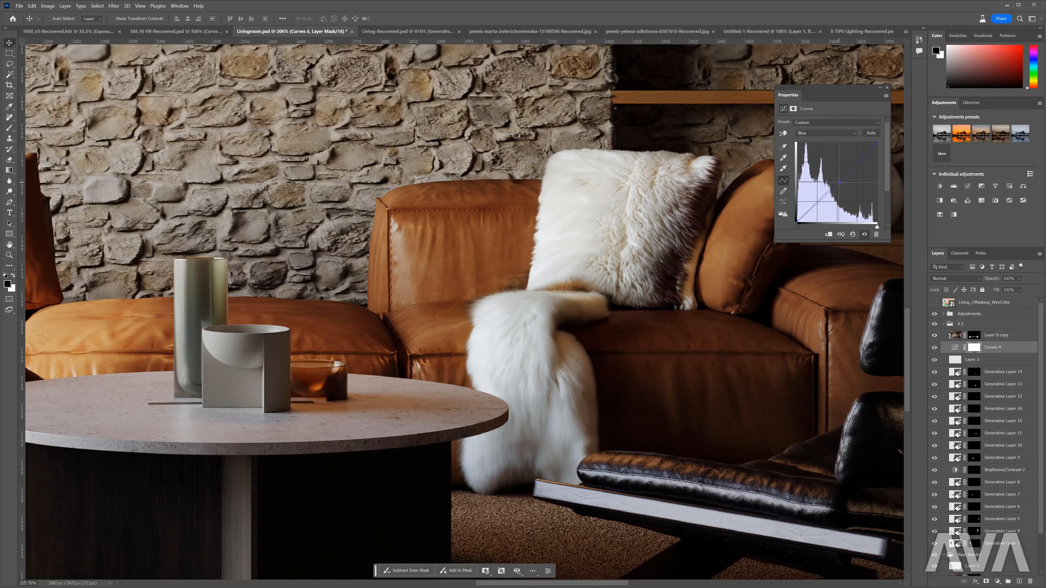
left_click(832, 133)
left_click(824, 150)
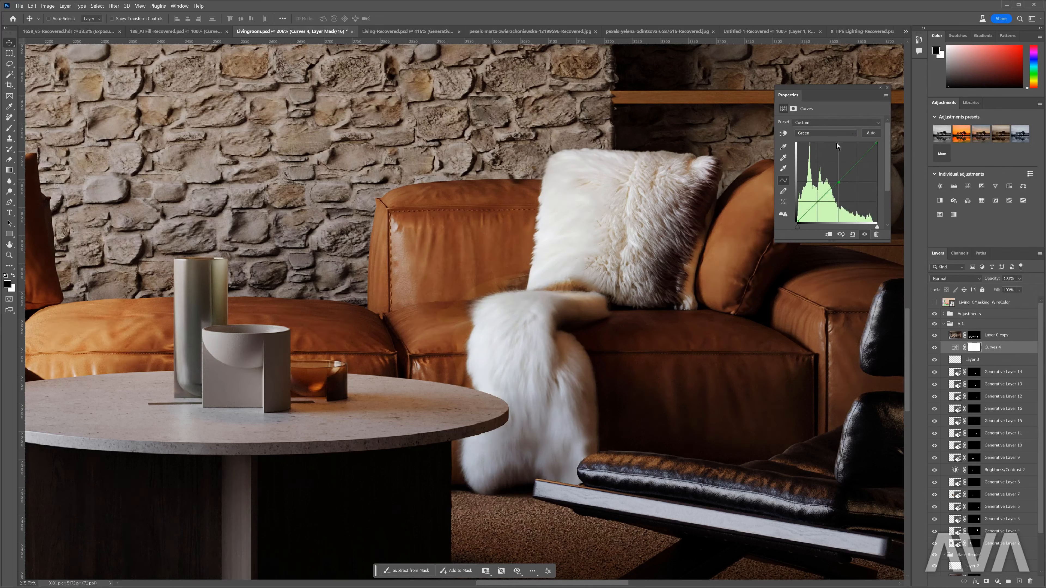
left_click(823, 132)
left_click(822, 141)
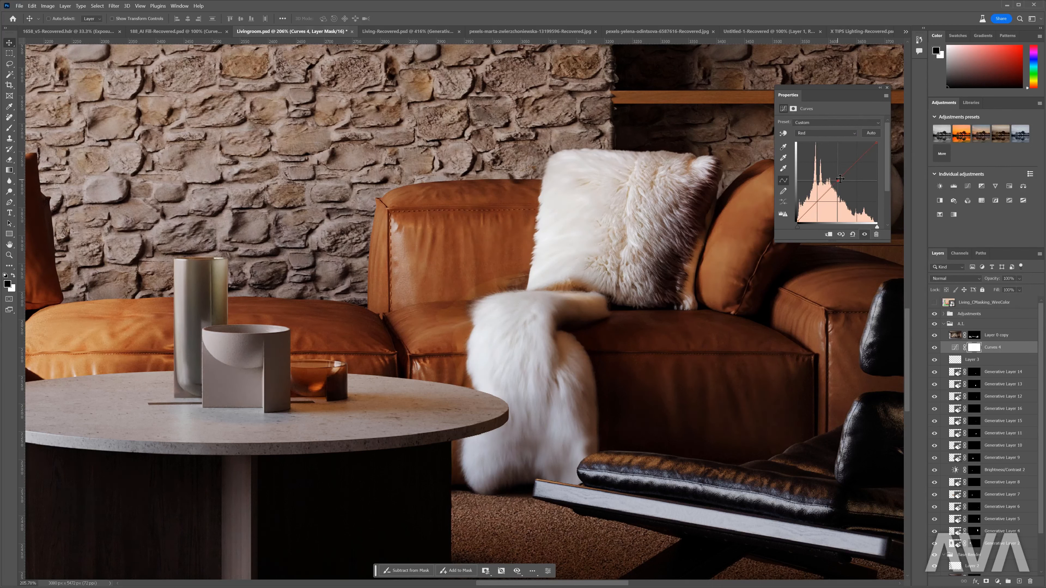
- Invert the Curves 4 mask and paint white over the fur throw and white pillow to limit the adjustment to them
left_click(887, 87)
key("ctrl+i")
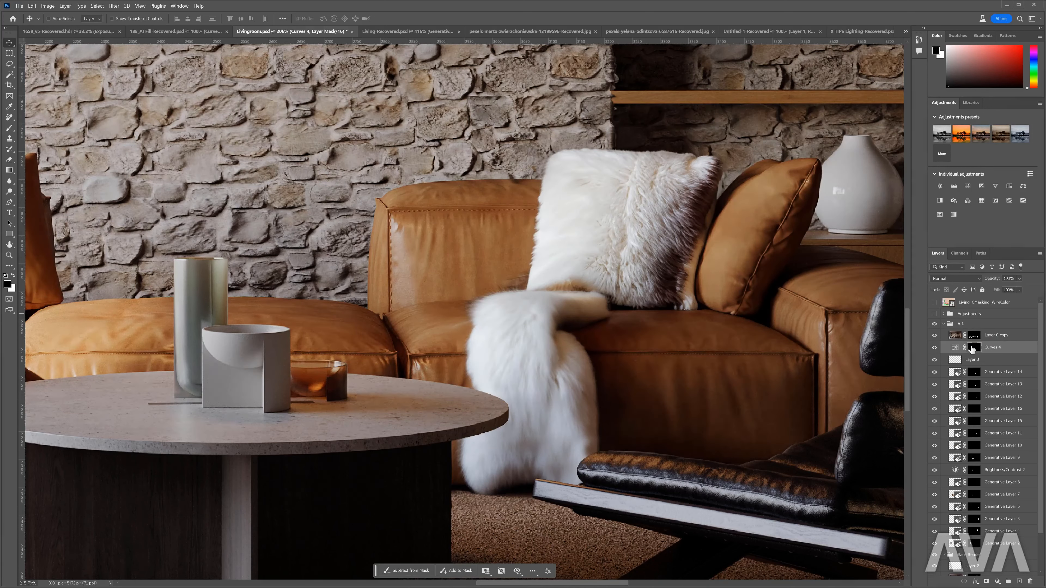
key("b")
key("x")
right_click(521, 359, "alt")
mouse_move(474, 362)
left_mouse_down()
mouse_move(459, 361)
mouse_move(516, 313)
left_mouse_up()
mouse_move(514, 381)
left_mouse_down()
mouse_move(536, 421)
mouse_move(565, 432)
mouse_move(582, 473)
left_mouse_up()
mouse_move(512, 464)
left_mouse_down()
mouse_move(479, 465)
mouse_move(516, 441)
left_mouse_up()
mouse_move(578, 248)
left_mouse_down()
mouse_move(660, 208)
mouse_move(630, 191)
mouse_move(624, 246)
mouse_move(580, 266)
left_mouse_up()
right_click(599, 233, "alt")
left_click_drag(535, 323, 531, 391)
- Load the Curves 4 mask as a selection, add a low-density Warming Filter (85) Photo Filter, and compare its effect
left_click(976, 350, "ctrl")
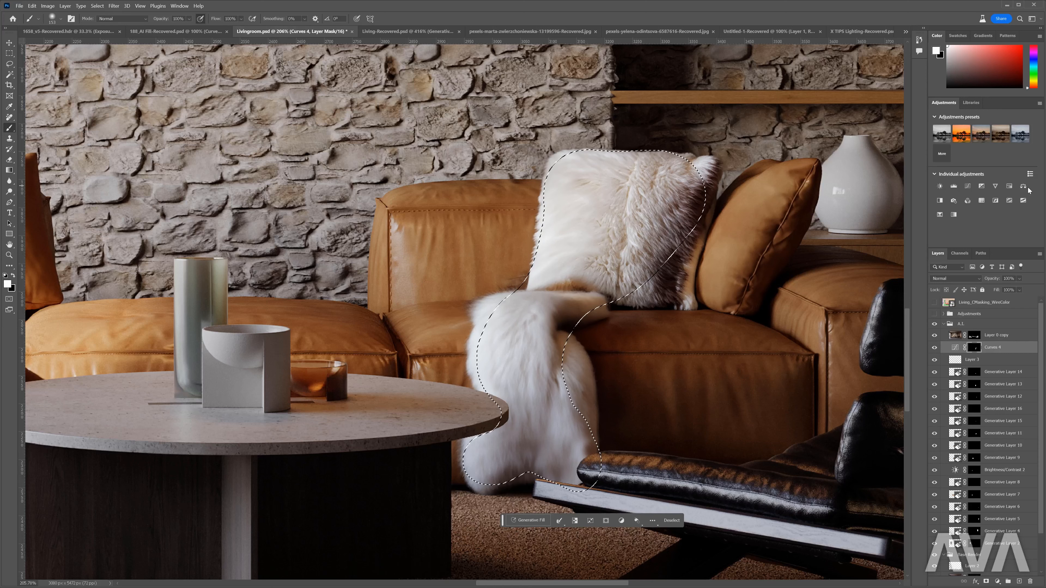
left_click(953, 200)
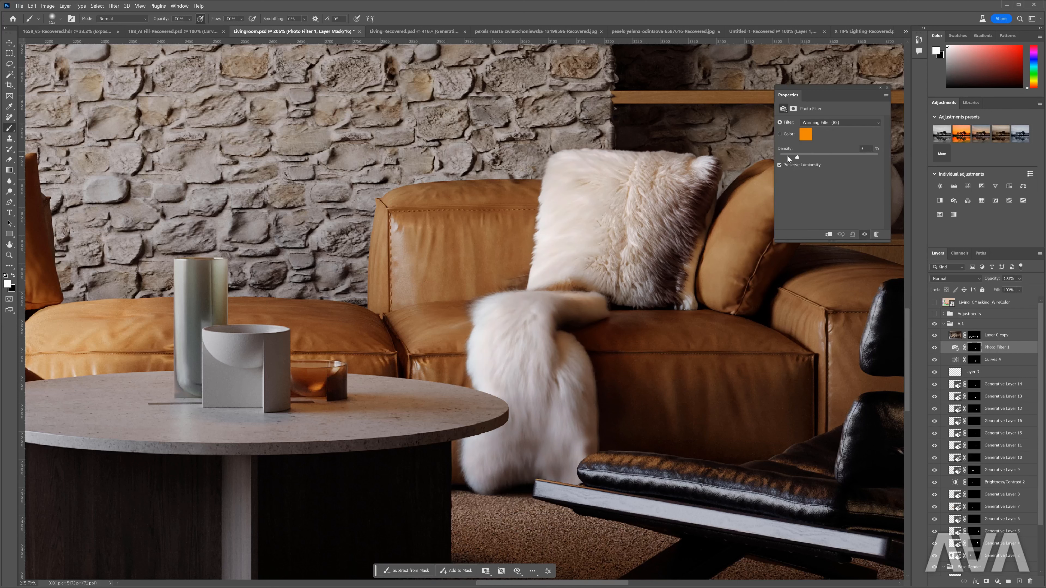
left_click(888, 88)
scroll(537, 303, "down", 5)
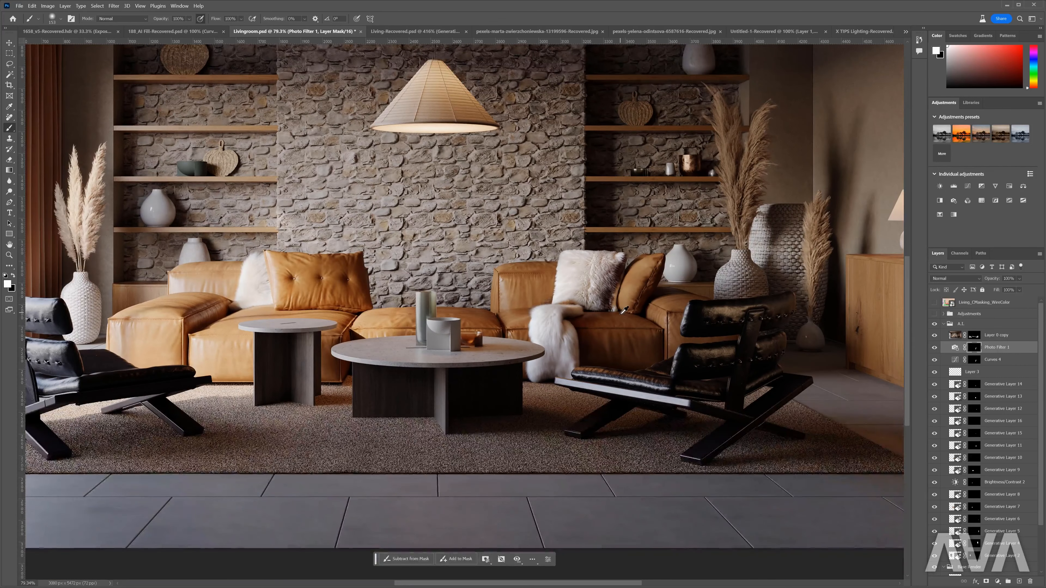
mouse_move(934, 349)
left_mouse_down()
mouse_move(936, 361)
mouse_move(935, 351)
left_mouse_up()
- Expand the Adjustments group, toggle Curves 3 and Hue/Saturation 2 to inspect their effect on the fur, and target the Curves 3 mask
key("v")
scroll(537, 303, "up", 3)
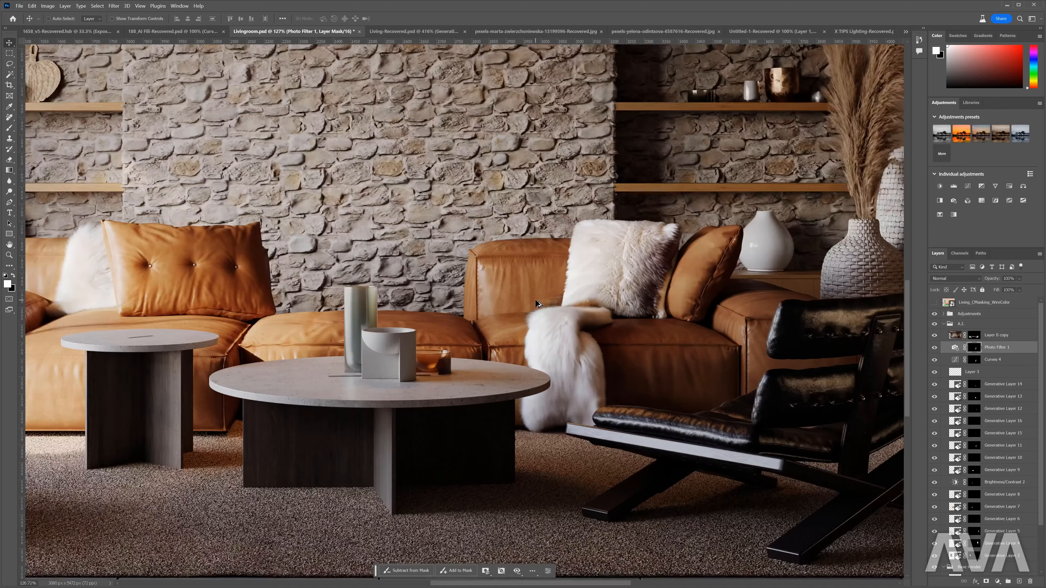
scroll(537, 304, "up", 4)
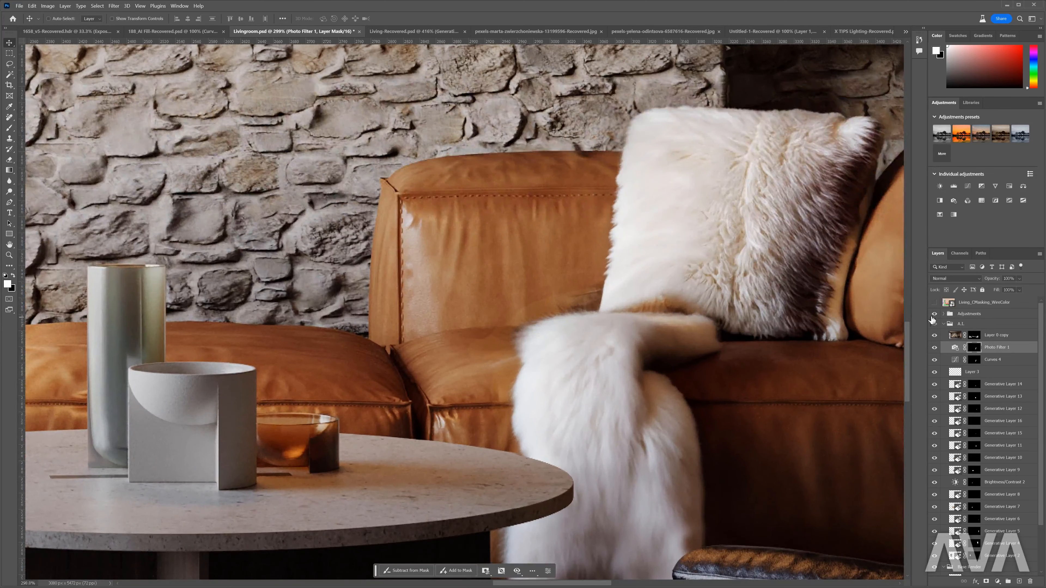
left_click(944, 314)
key("b")
left_click(973, 337)
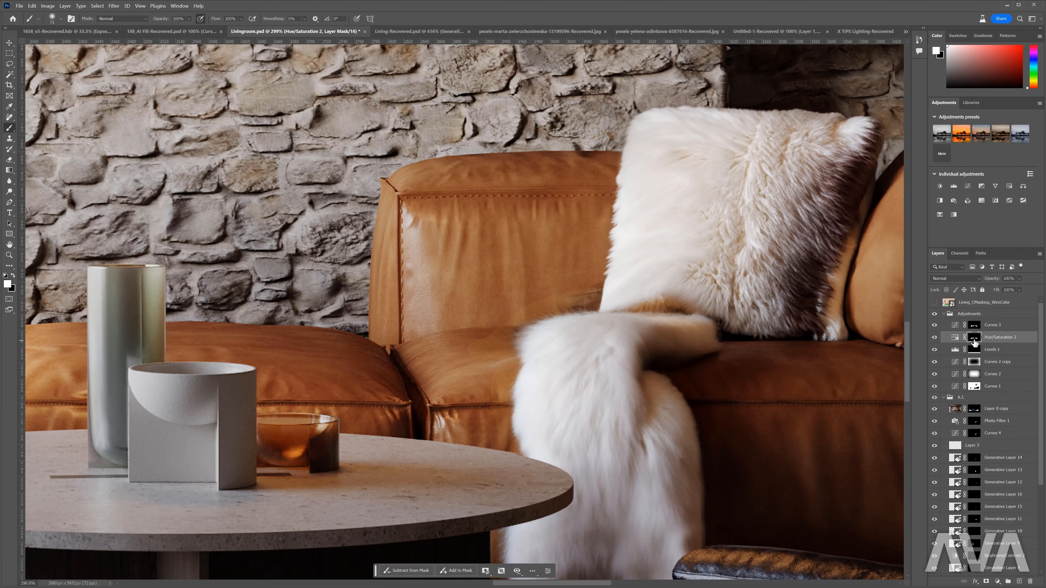
left_click(933, 326)
left_click(934, 338)
left_click(975, 326)
right_click(974, 324)
left_click(971, 326)
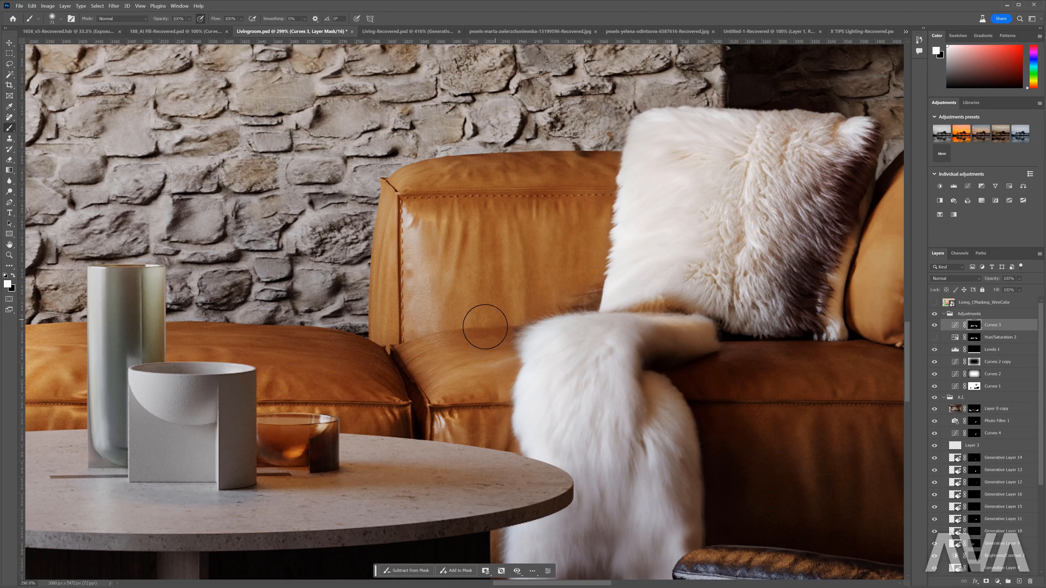
- Examine the fur pillows on both sofas and compare them with Curves 3 hidden and shown
scroll(488, 385, "down", 5)
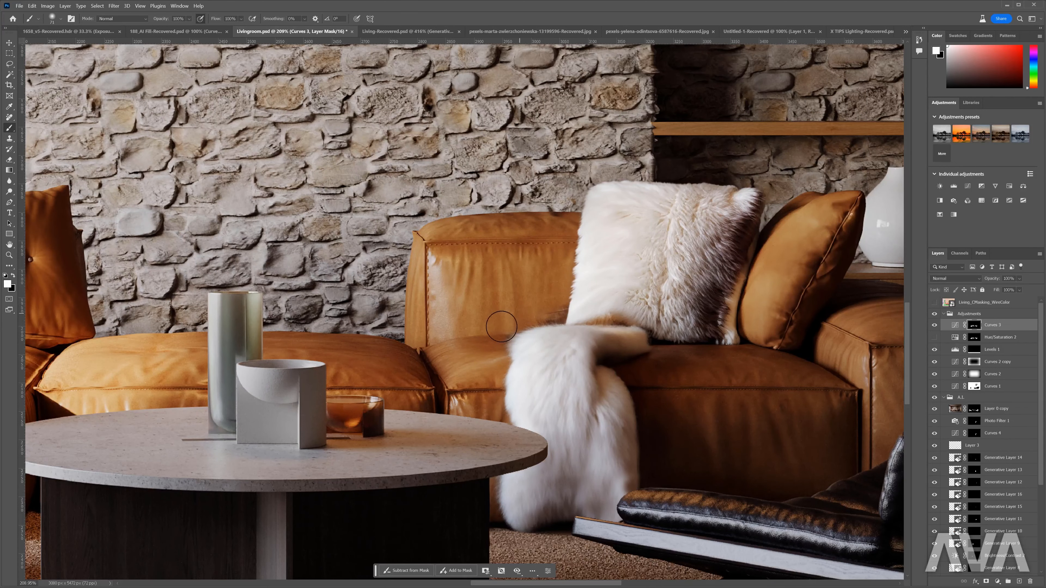
scroll(715, 313, "down", 6)
scroll(715, 312, "down", 1)
scroll(152, 307, "up", 5)
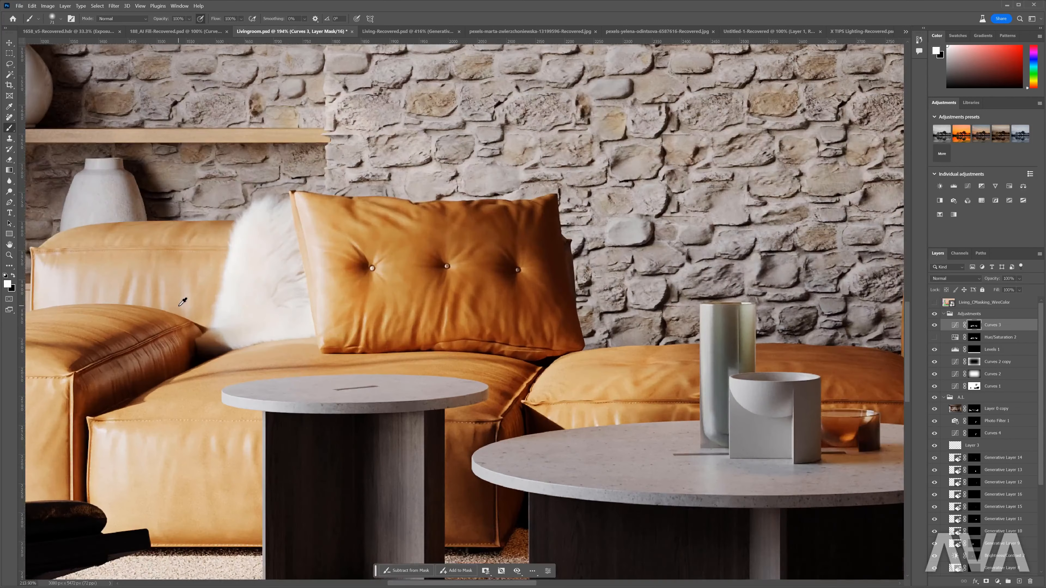
left_click(935, 325)
left_click(935, 326)
left_click(935, 326)
- Replace the Hue/Saturation 2 layer mask with a copy of the Curves 3 mask
scroll(436, 331, "down", 3)
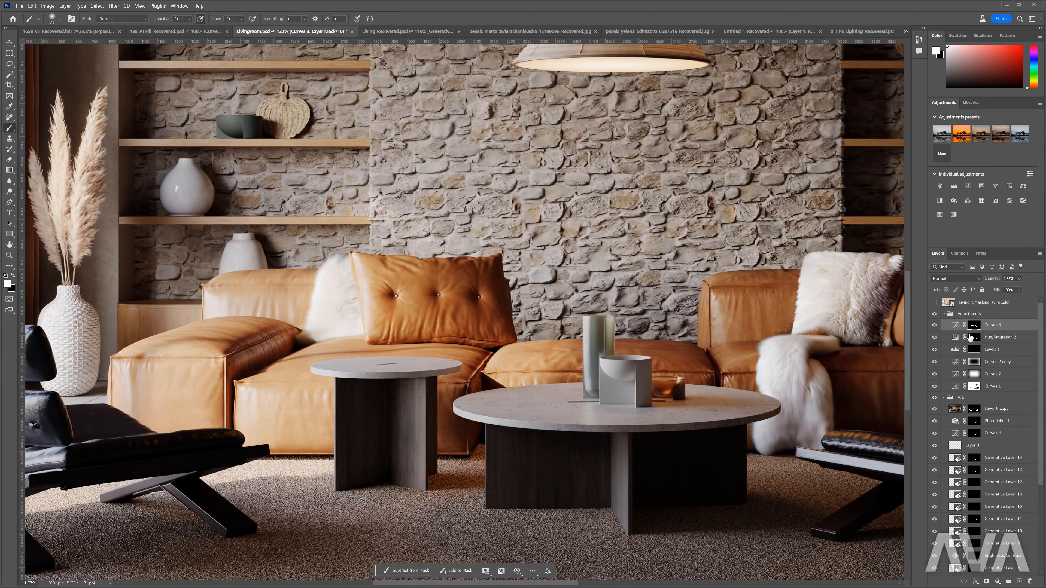
right_click(974, 337)
left_click(989, 349)
left_click_drag(976, 326, 975, 337)
scroll(530, 336, "down", 3)
scroll(527, 341, "down", 7)
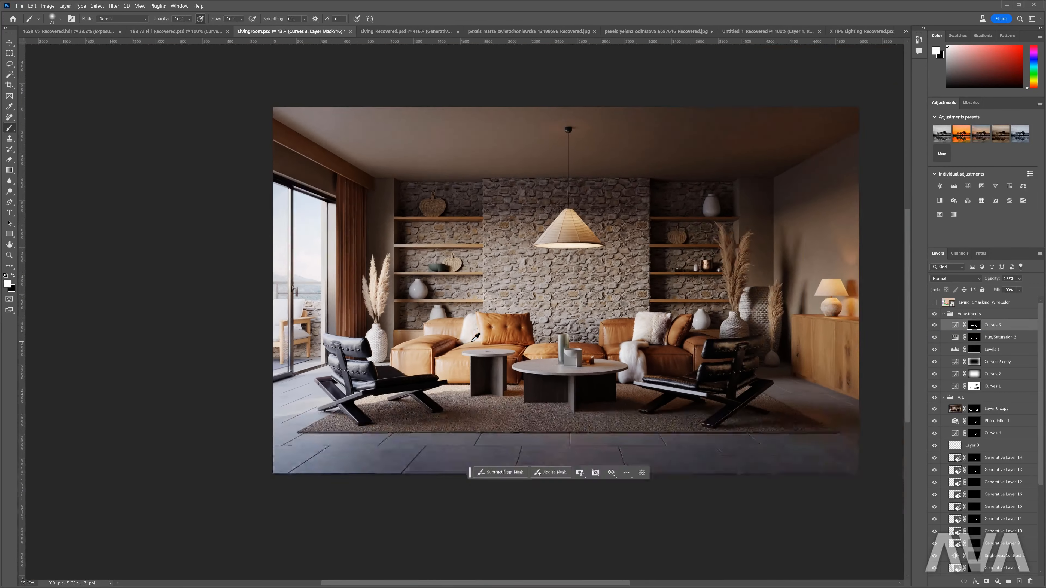
- Collapse the Adjustments group and compare the scene with Layer 0 copy hidden and shown
scroll(658, 327, "up", 5)
scroll(626, 320, "down", 1)
key("v")
left_click(944, 317)
left_click(943, 313)
left_click(934, 335, "alt")
left_click(935, 335, "alt")
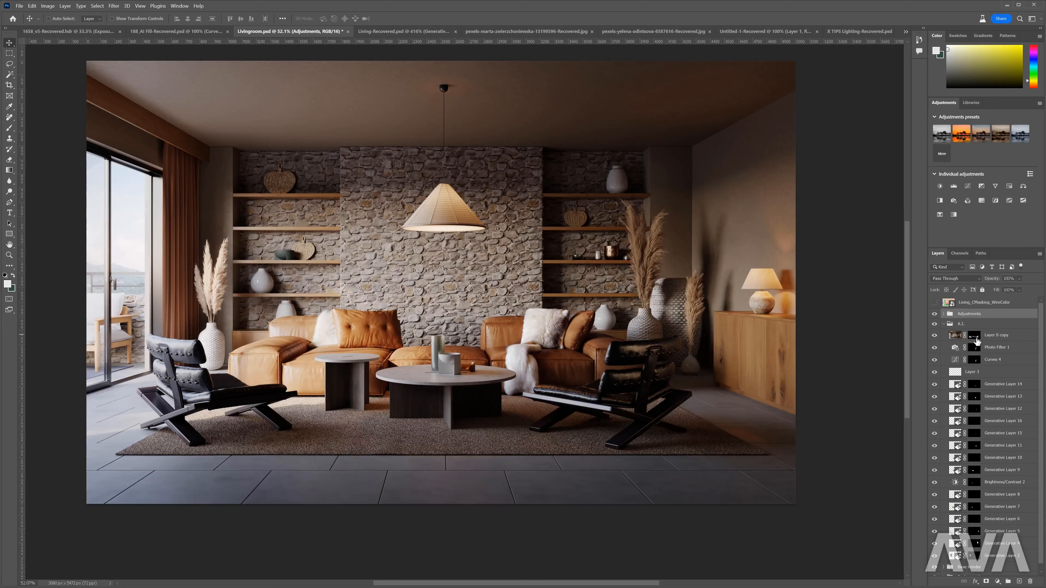
- Erase the left chair, side table and most of the coffee table from the Layer 0 copy mask, and recheck the layer
left_click(974, 337)
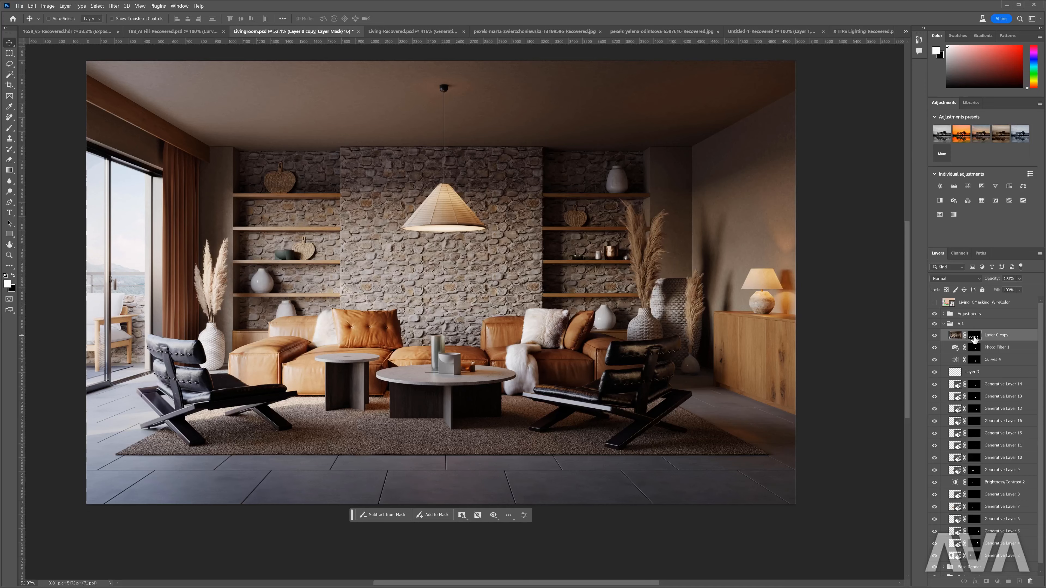
left_click(974, 337, "alt")
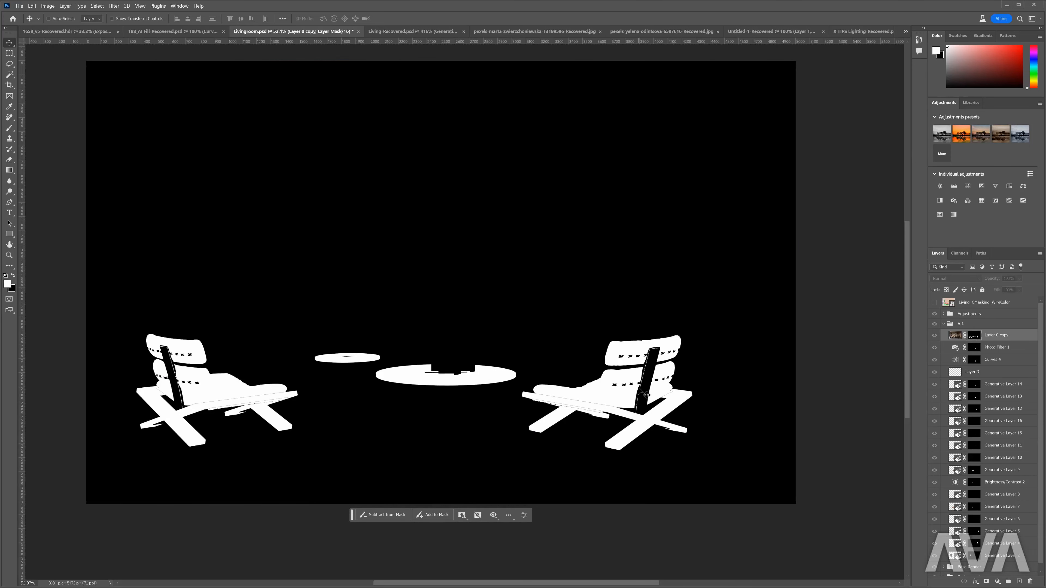
key("e")
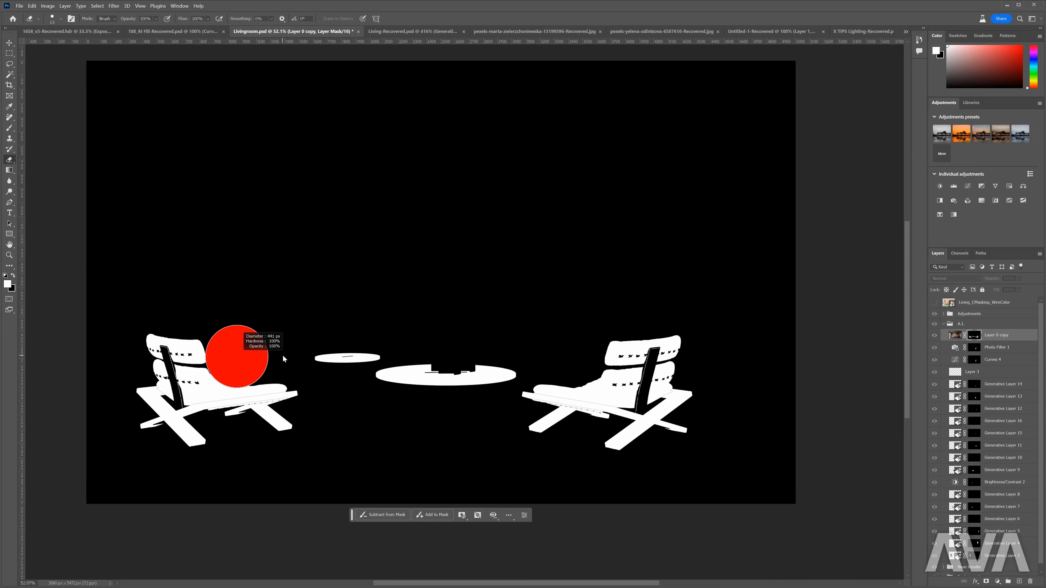
key("x")
left_click_drag(267, 403, 235, 419)
key("x")
mouse_move(314, 419)
left_mouse_down()
mouse_move(213, 441)
mouse_move(346, 434)
mouse_move(433, 412)
mouse_move(439, 387)
mouse_move(354, 370)
mouse_move(143, 399)
mouse_move(211, 332)
mouse_move(188, 339)
left_mouse_up()
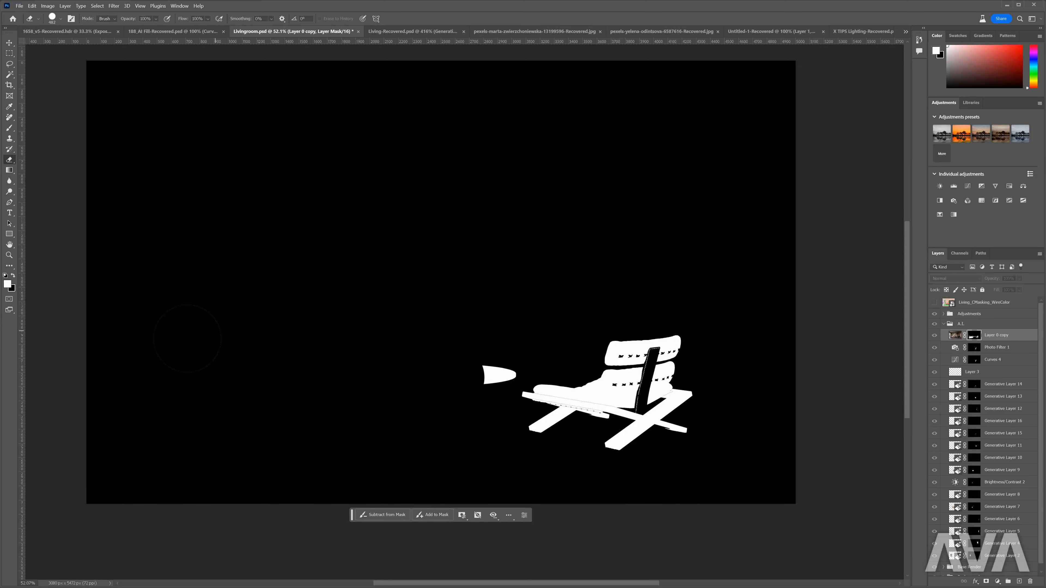
left_click(974, 338, "alt")
left_click(934, 336)
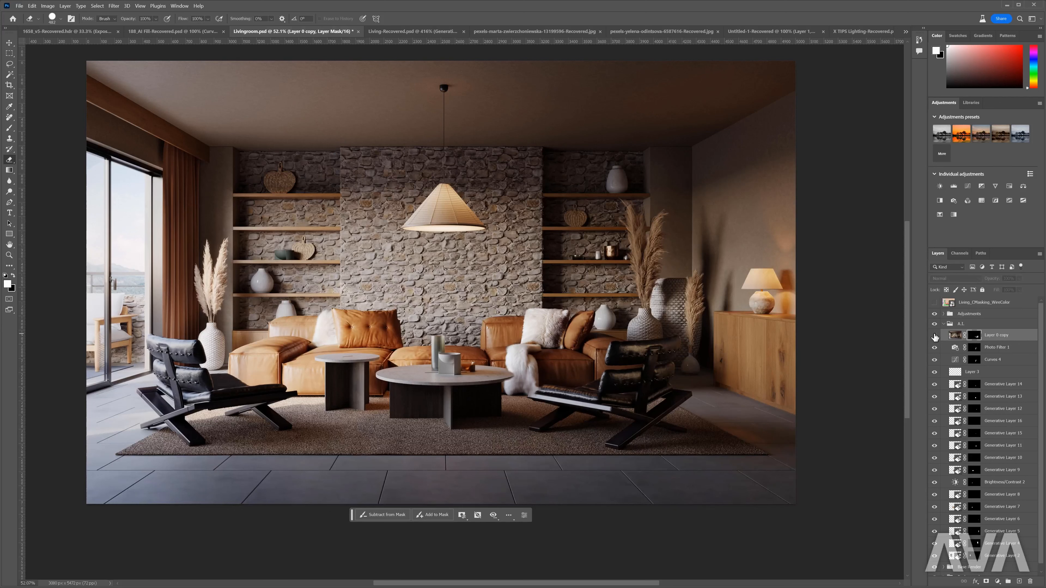
left_click(934, 335)
- Paint the Layer 0 copy mask around the right-hand chair with white and black to refine the area it covers
key("b")
left_click_drag(704, 388, 713, 330)
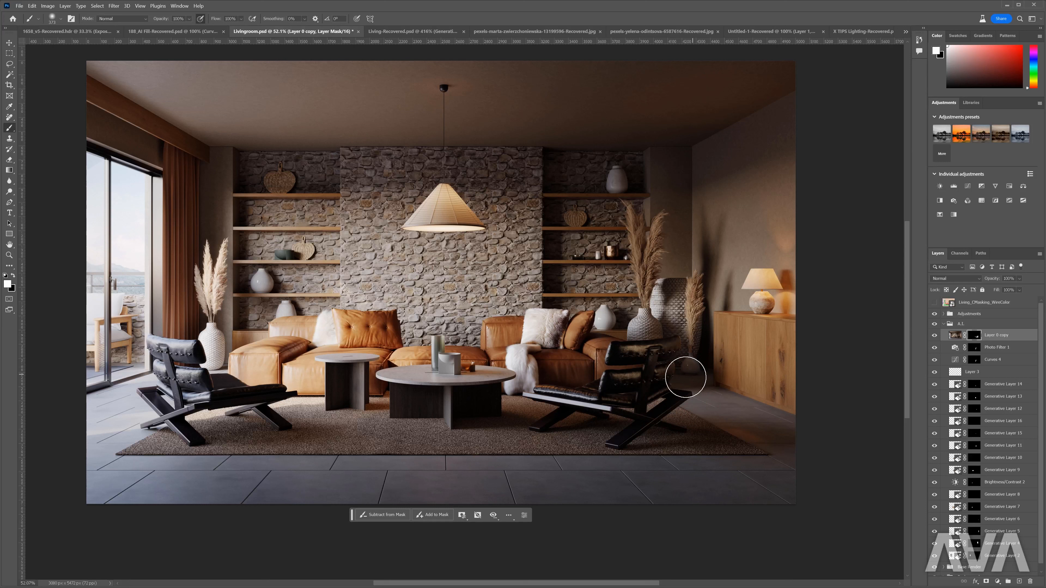
key("x")
mouse_move(688, 381)
left_mouse_down()
mouse_move(623, 430)
mouse_move(626, 421)
mouse_move(612, 430)
mouse_move(596, 387)
mouse_move(560, 436)
left_mouse_up()
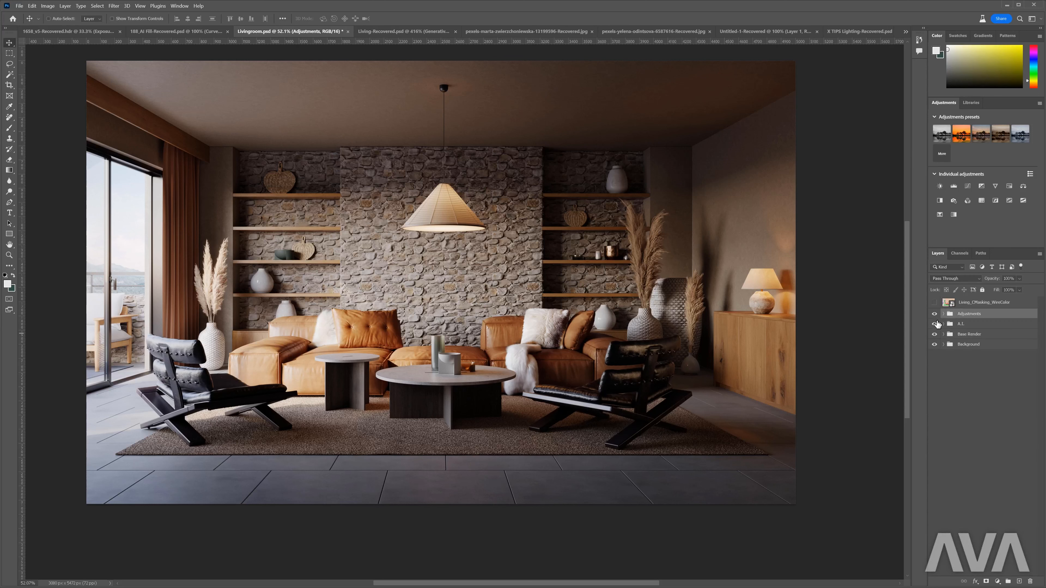
- Hide the Adjustments and A.I. groups and turn Adjustments back on to compare the base render with the retouched scene
left_click_drag(934, 314, 934, 324)
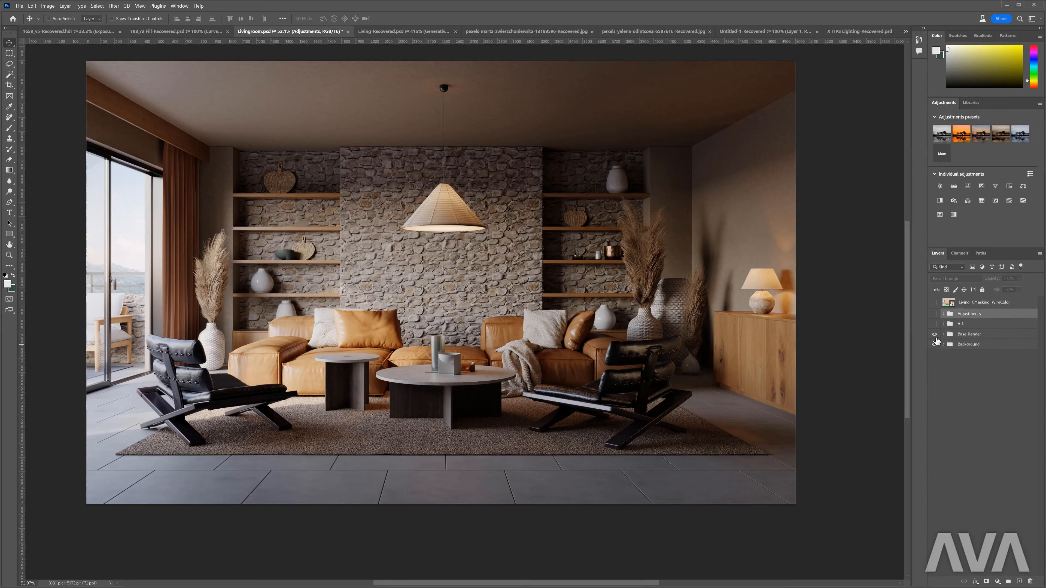
left_click(934, 314)
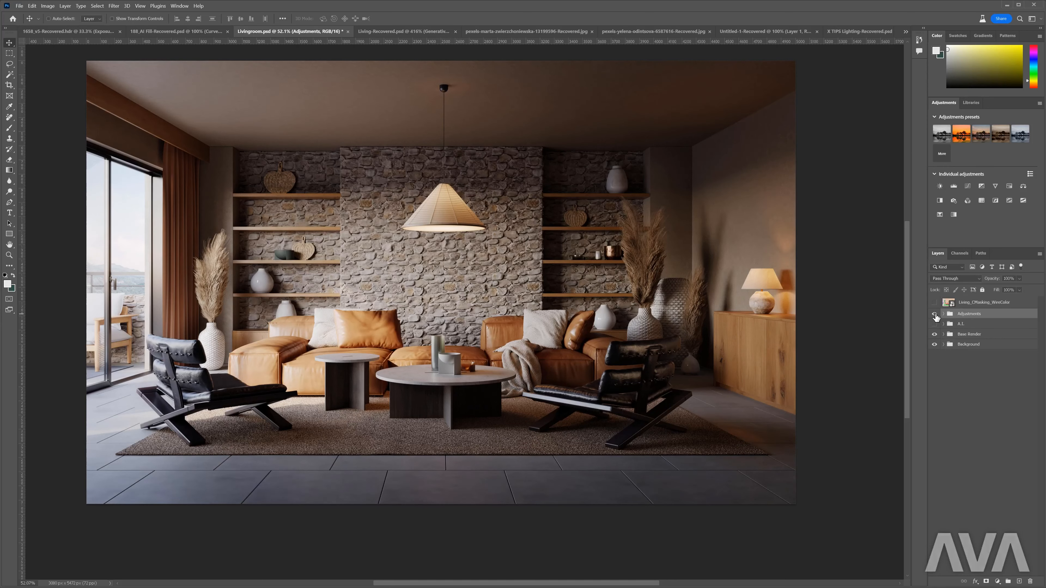